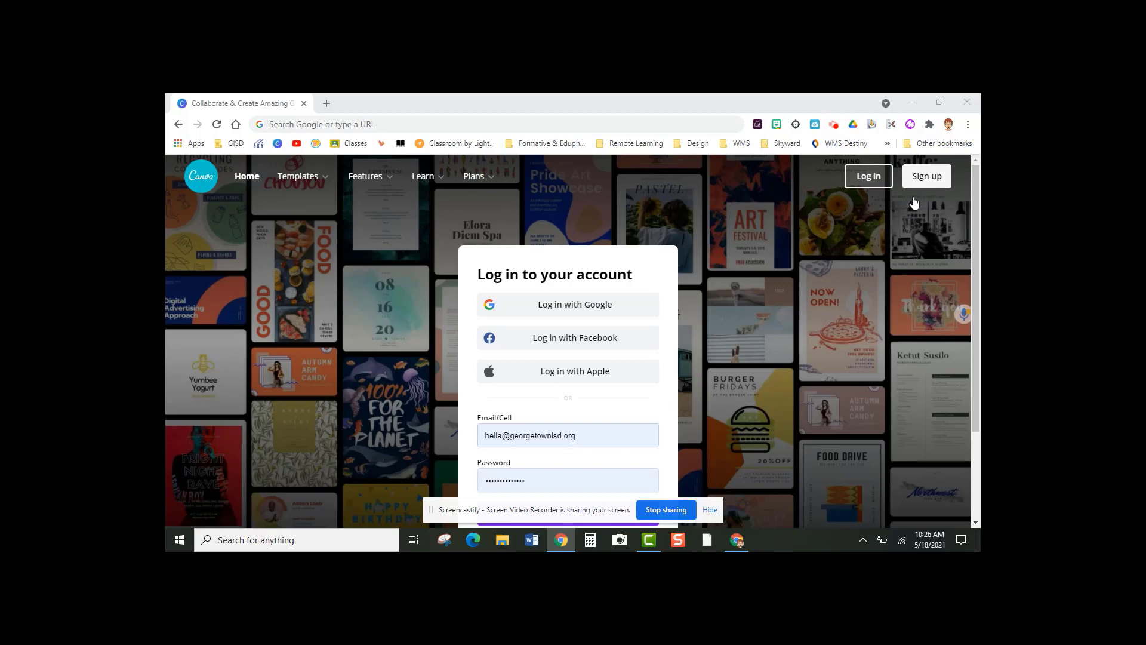
Step: Log in to the Canva account with the credentials already filled in on the login form
scroll(813, 322, "down", 1)
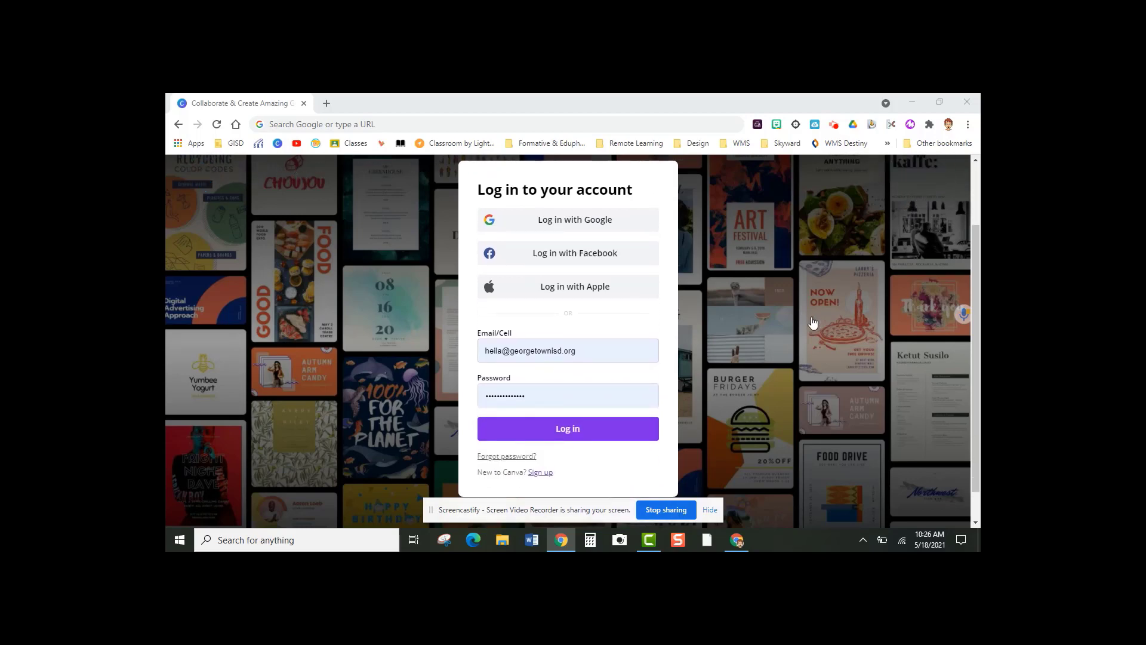
scroll(812, 322, "up", 1)
scroll(813, 322, "down", 1)
scroll(812, 323, "down", 1)
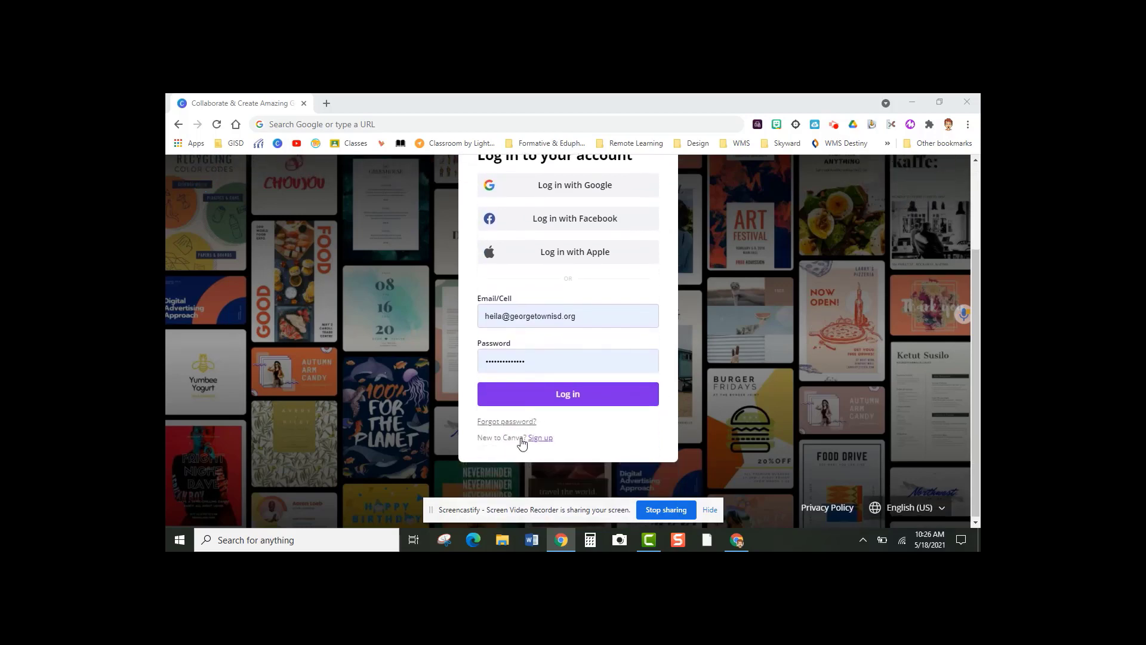
left_click(566, 393)
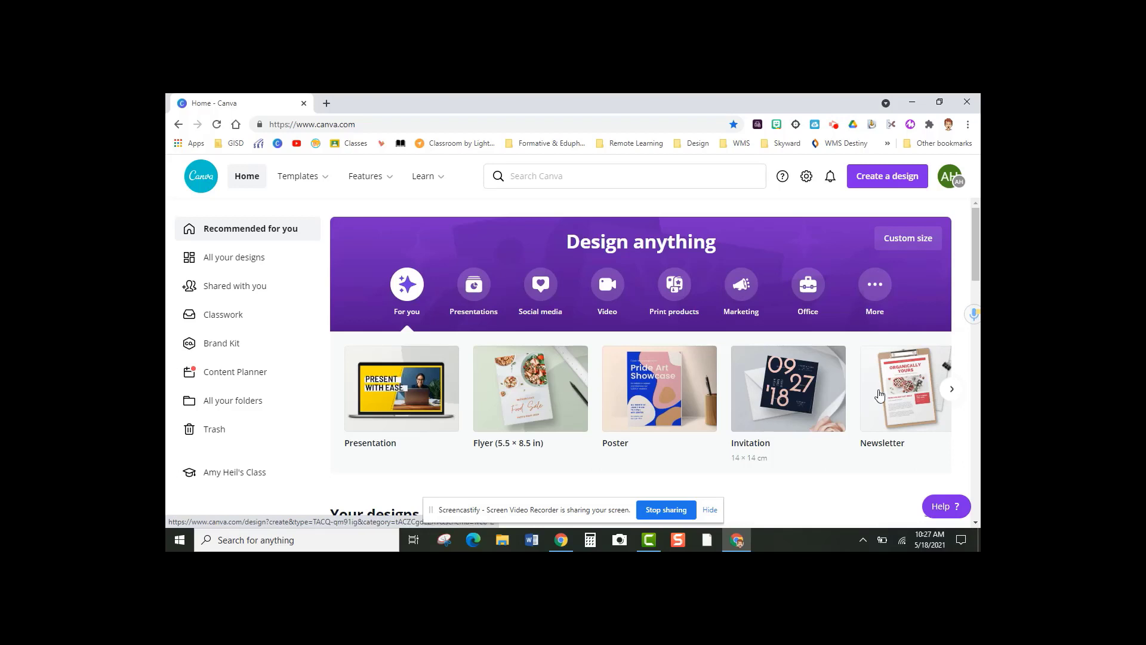
Step: Create a new blank Infographic design from the suggested design types
left_click(953, 391)
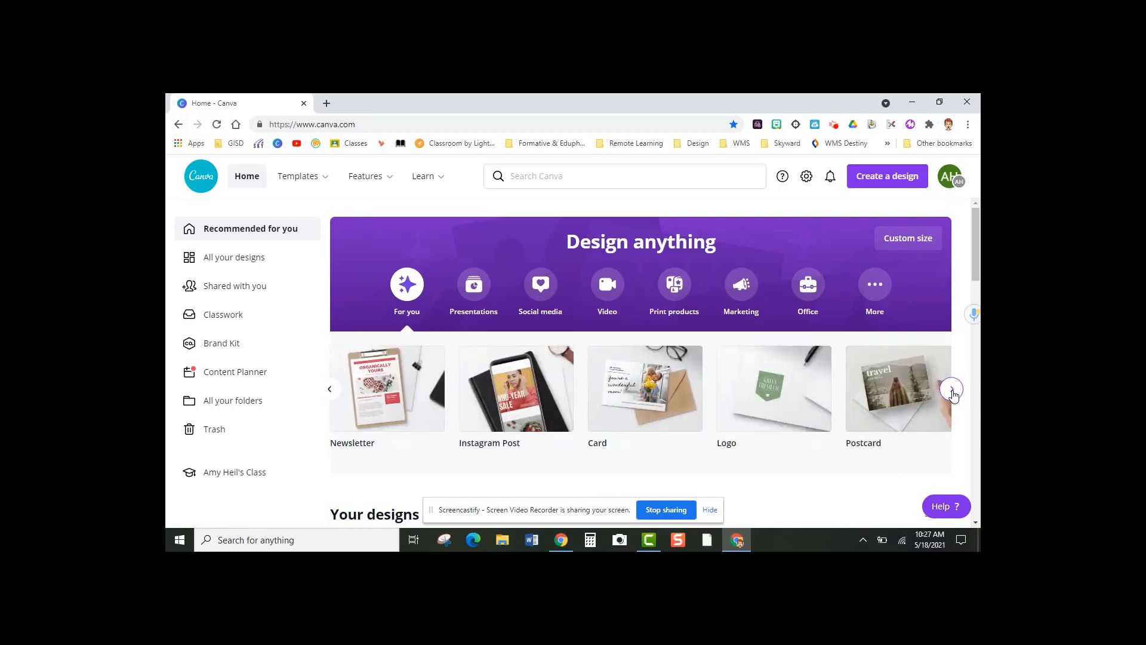
left_click(952, 389)
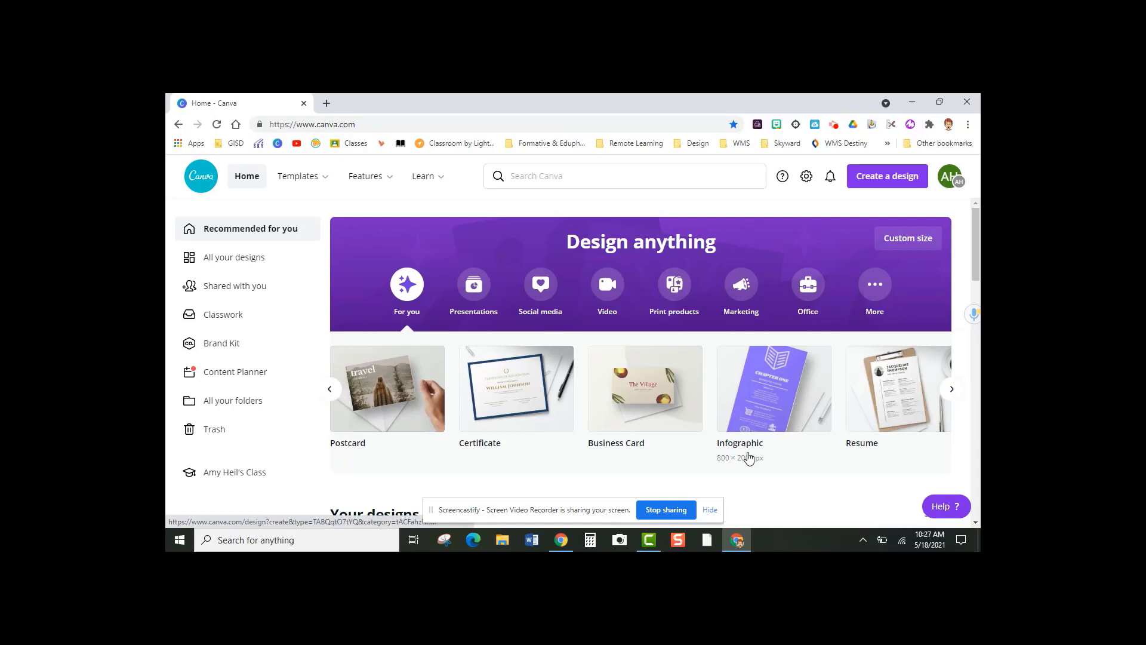
left_click(756, 400)
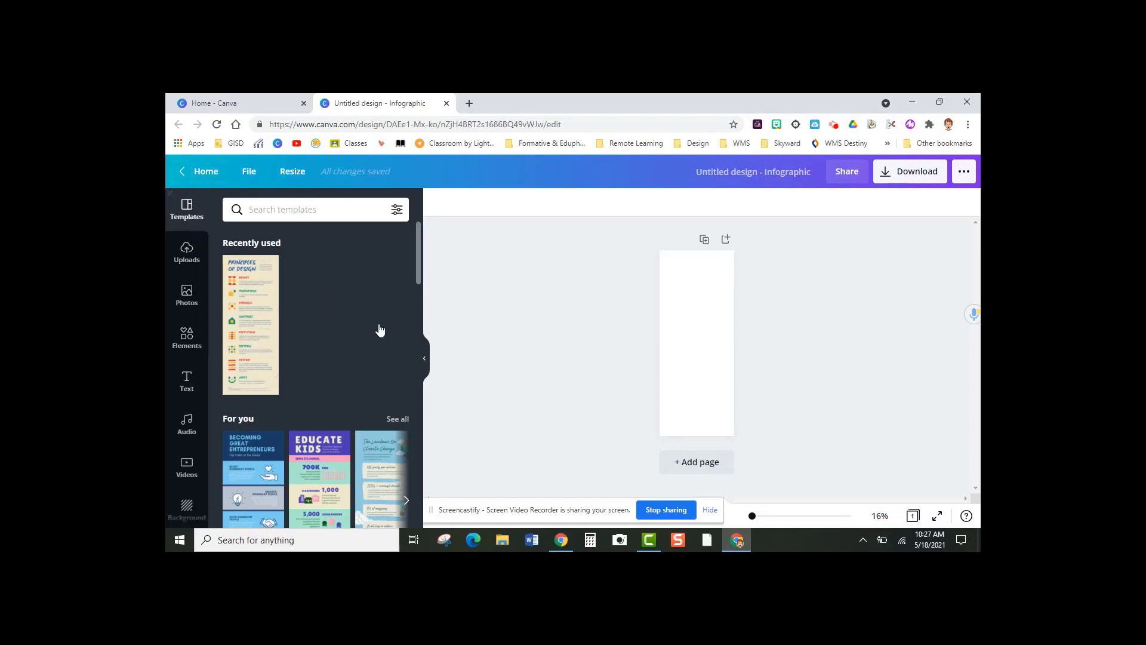
Step: Show the full collection of Education Infographic templates
scroll(379, 328, "down", 3)
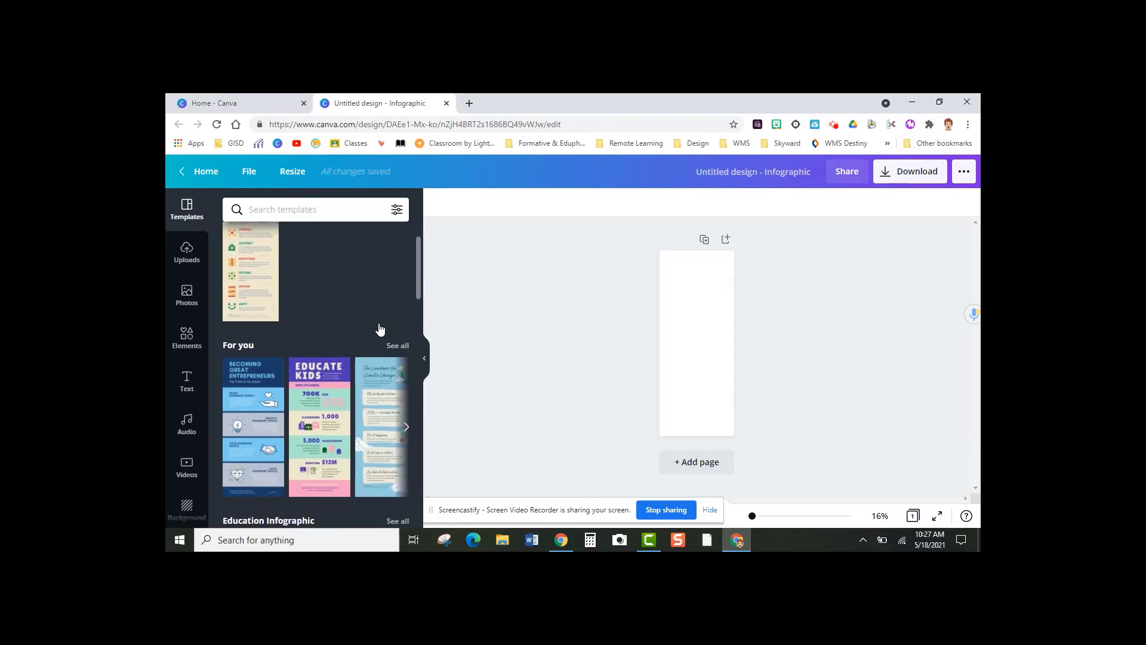
scroll(379, 328, "down", 1)
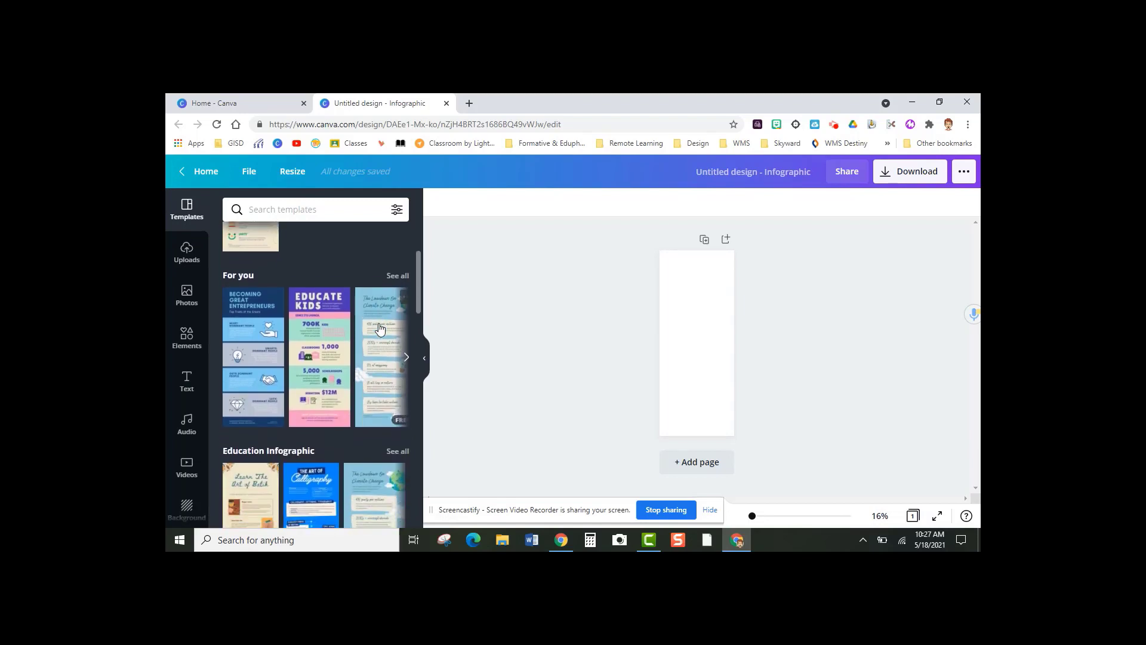
scroll(379, 328, "down", 2)
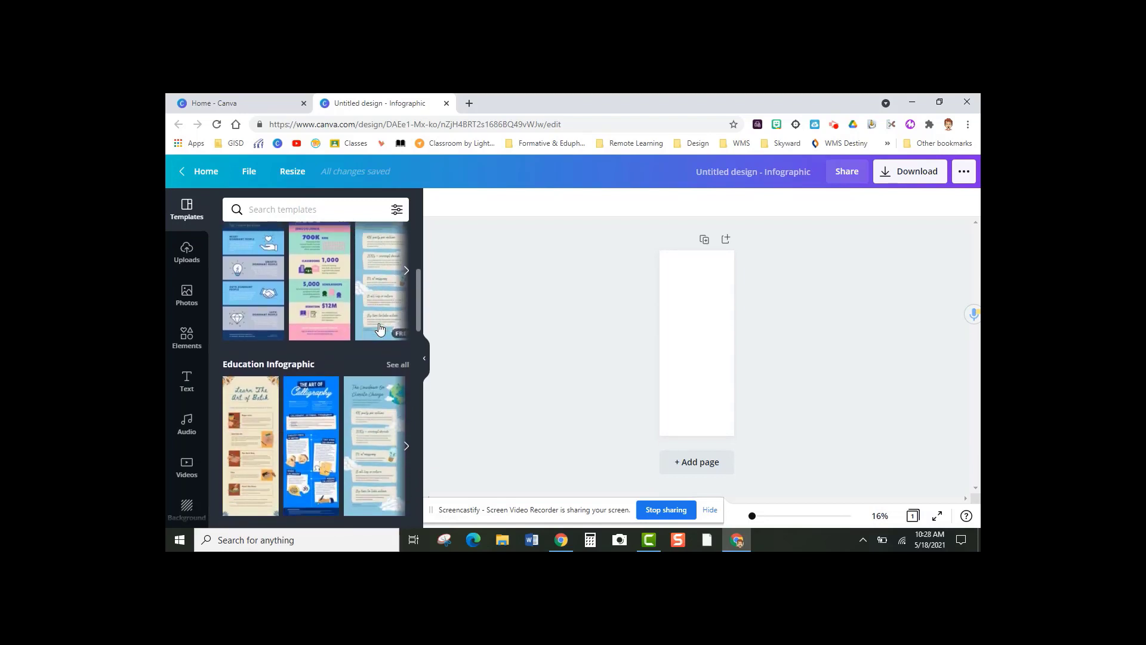
scroll(379, 329, "down", 1)
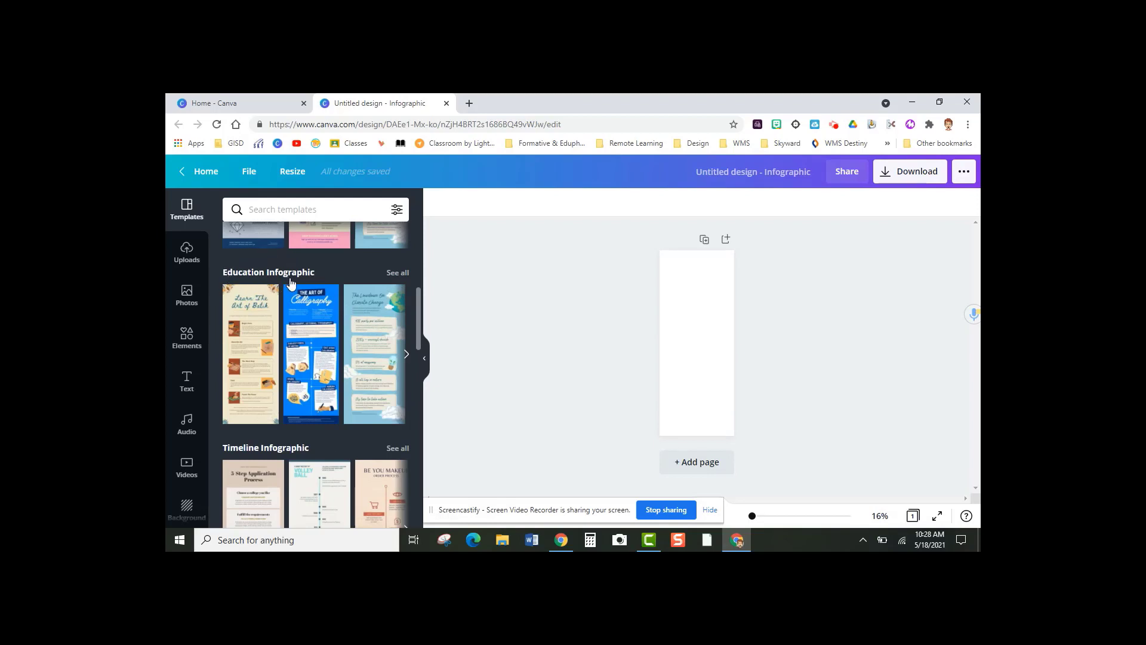
left_click(396, 273)
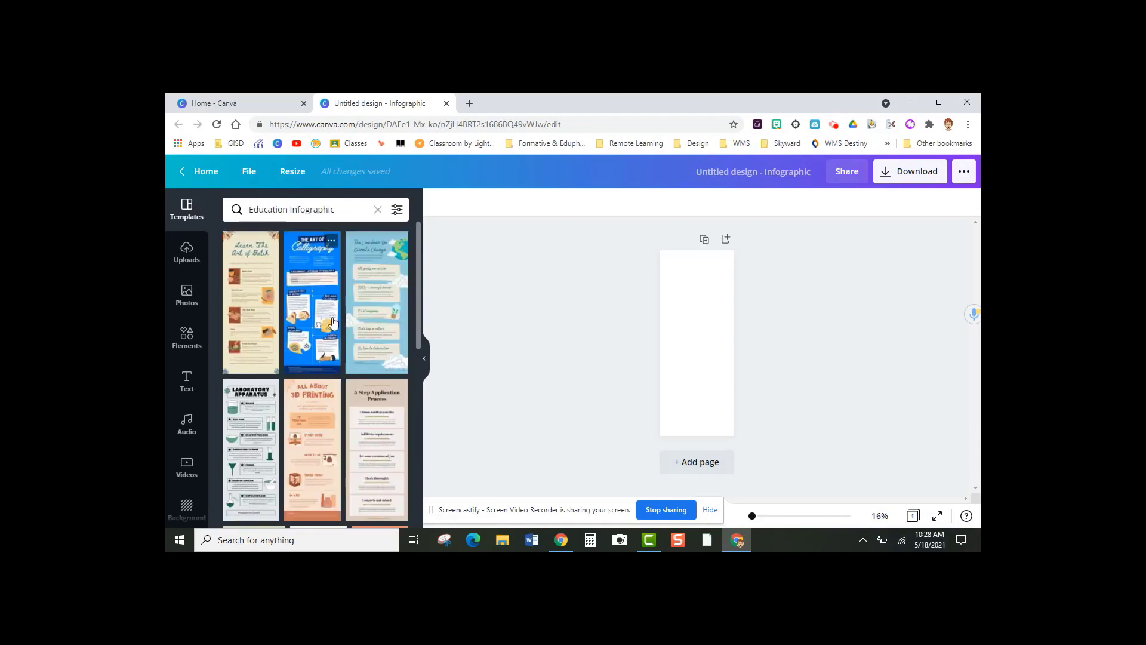
Step: Apply the "Principles of Design" template from the Education Infographic collection to the blank page
scroll(332, 322, "down", 1)
scroll(332, 323, "down", 1)
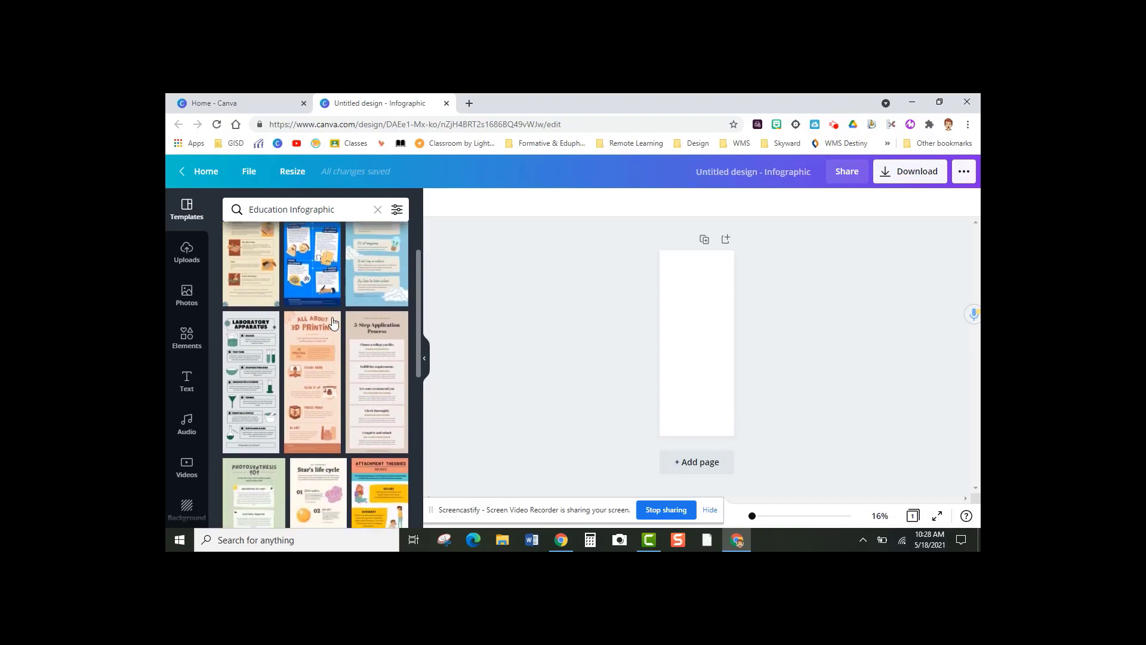
scroll(333, 323, "down", 1)
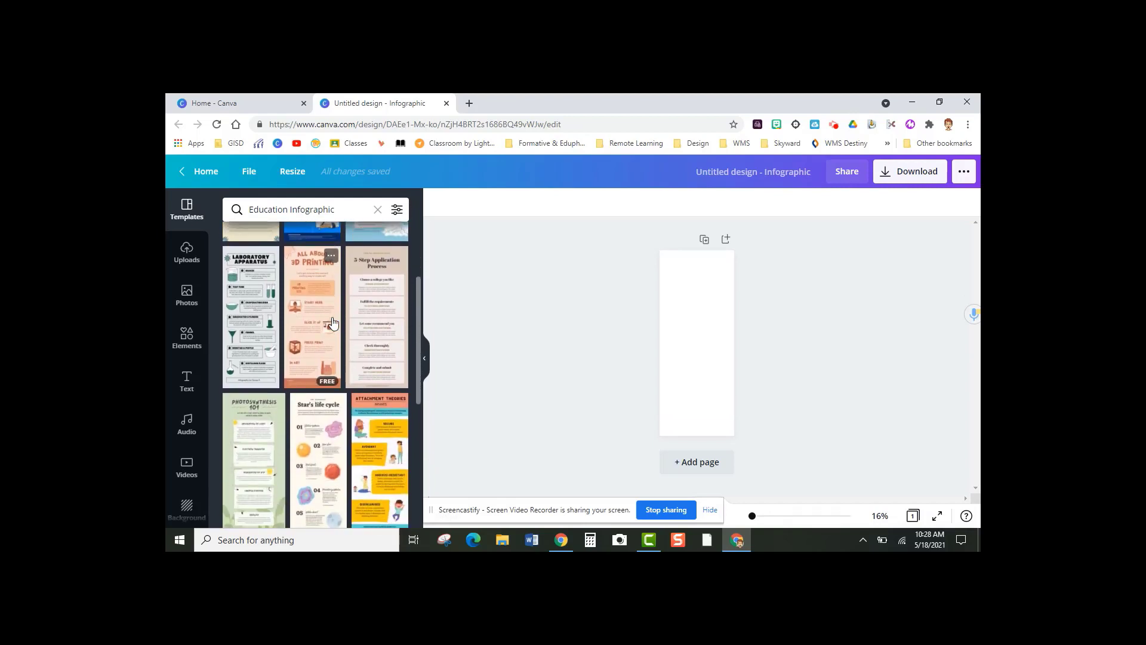
scroll(333, 323, "down", 2)
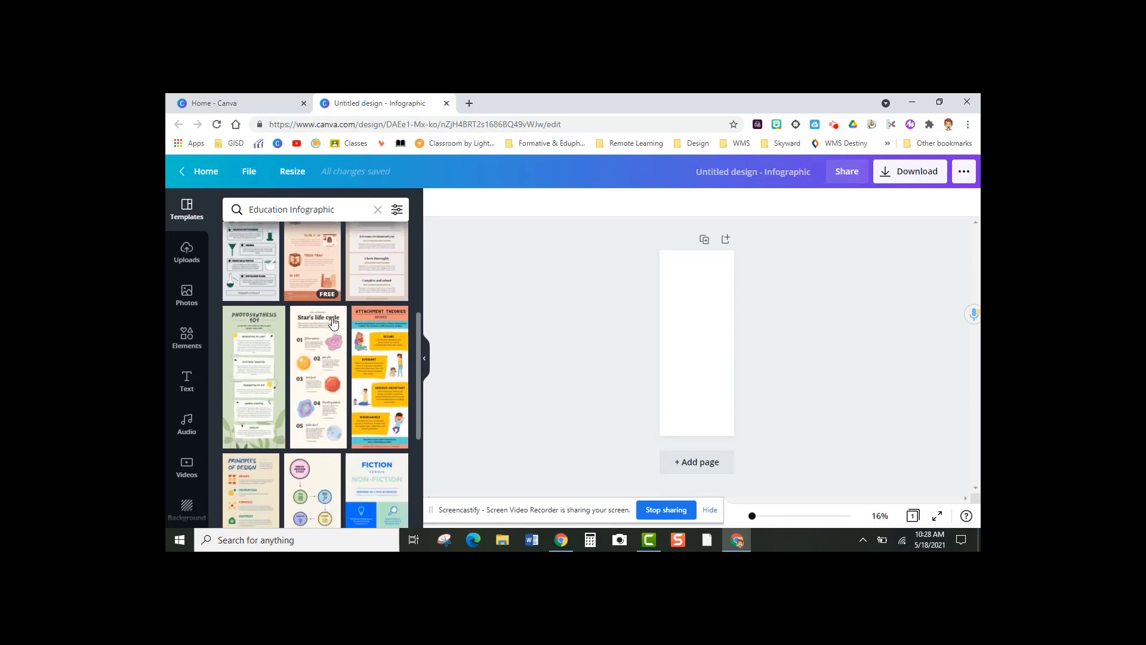
scroll(332, 323, "down", 1)
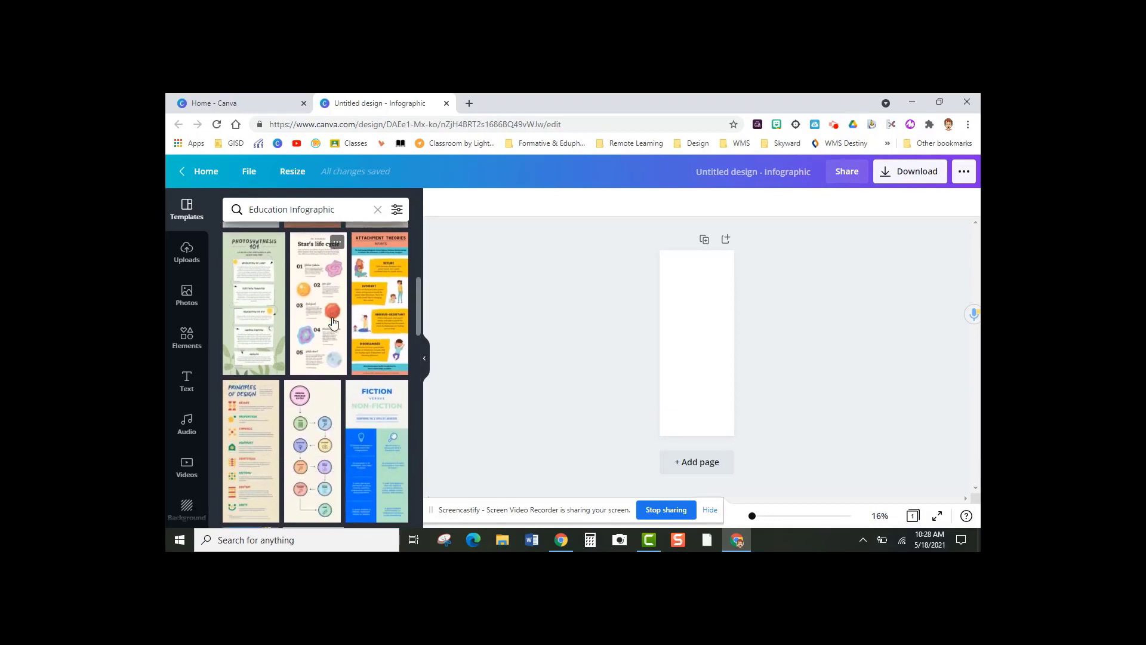
scroll(333, 323, "down", 1)
scroll(333, 322, "down", 3)
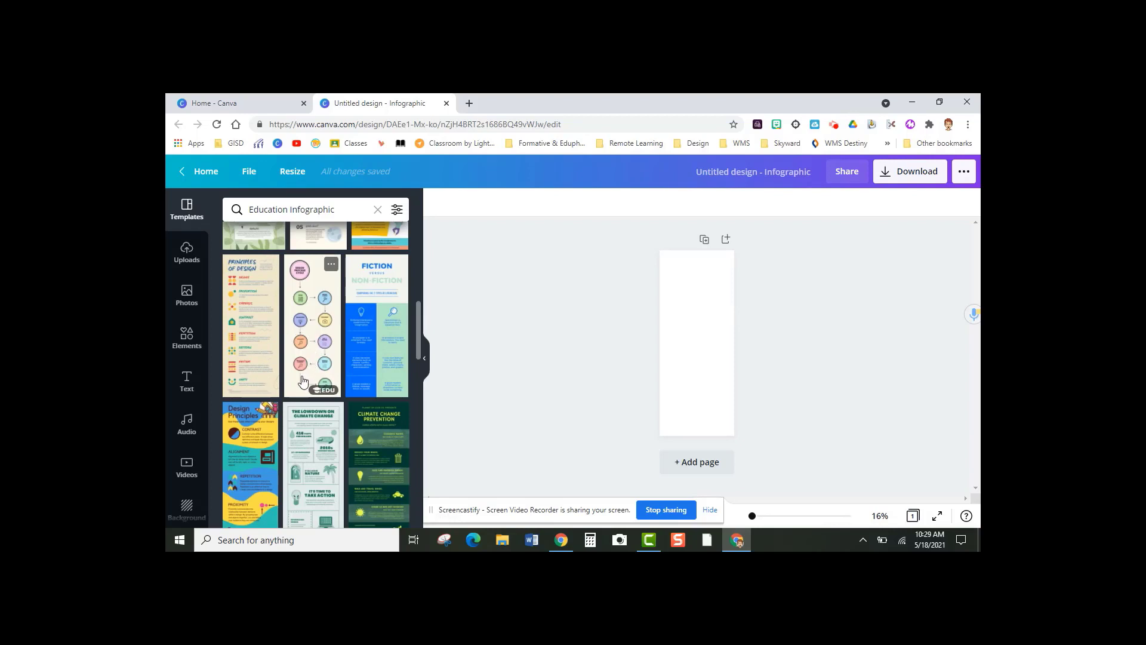
mouse_move(325, 397)
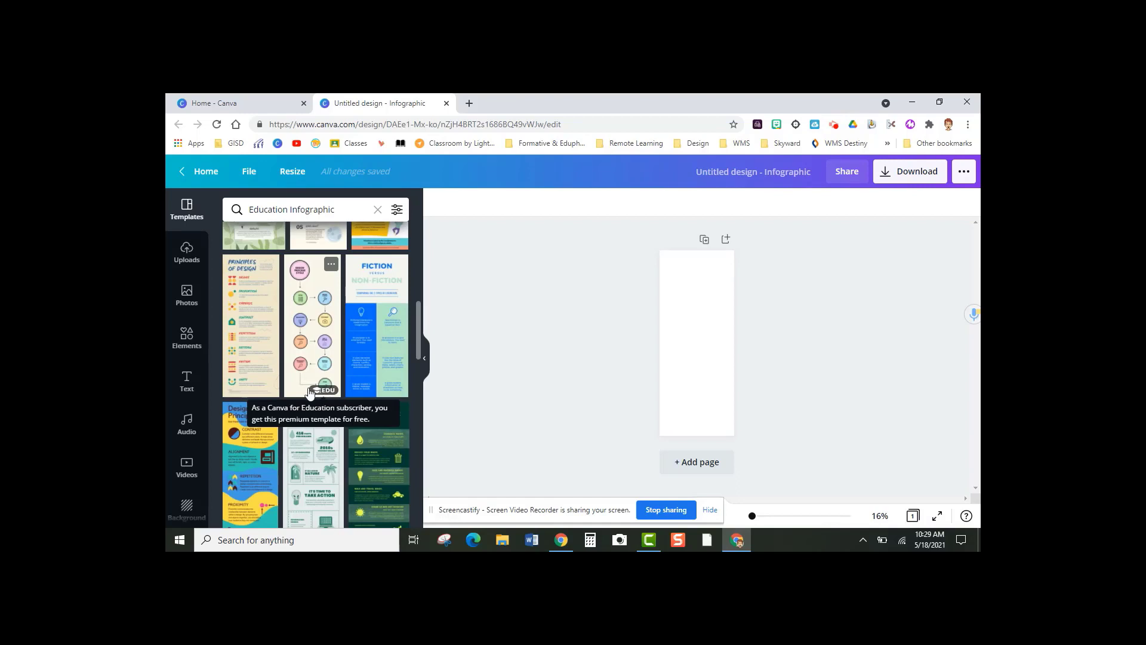
left_click(249, 308)
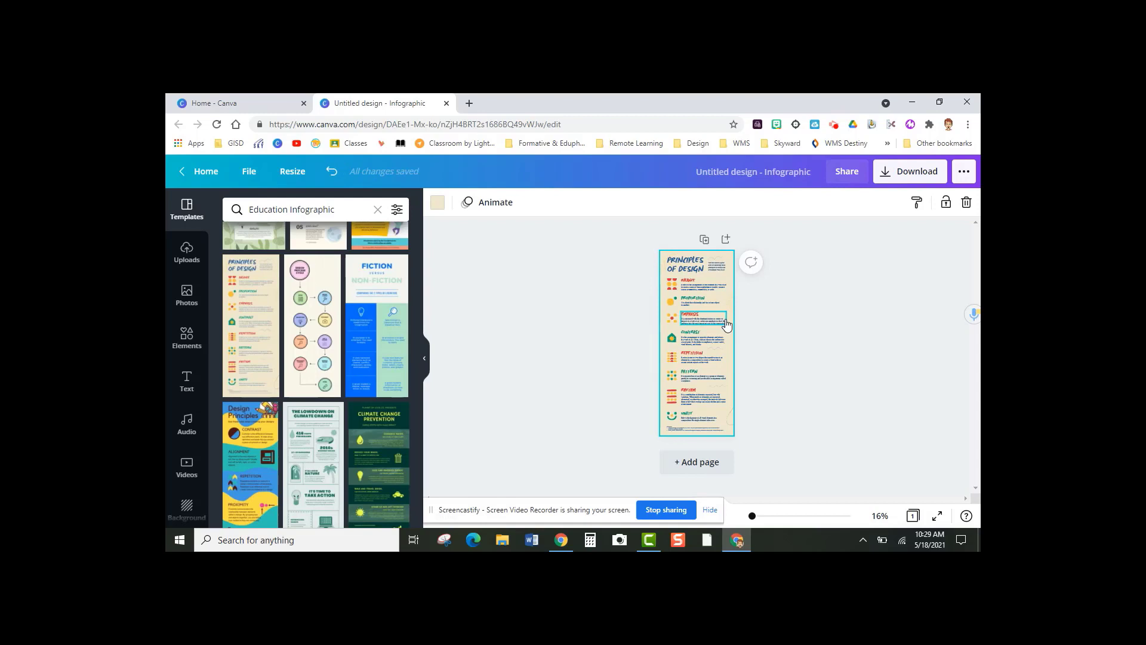
Step: Replace the infographic's title "Principles of Design" with the teacher's name in possessive form followed by "CLASSROOM"
scroll(726, 324, "up", 5)
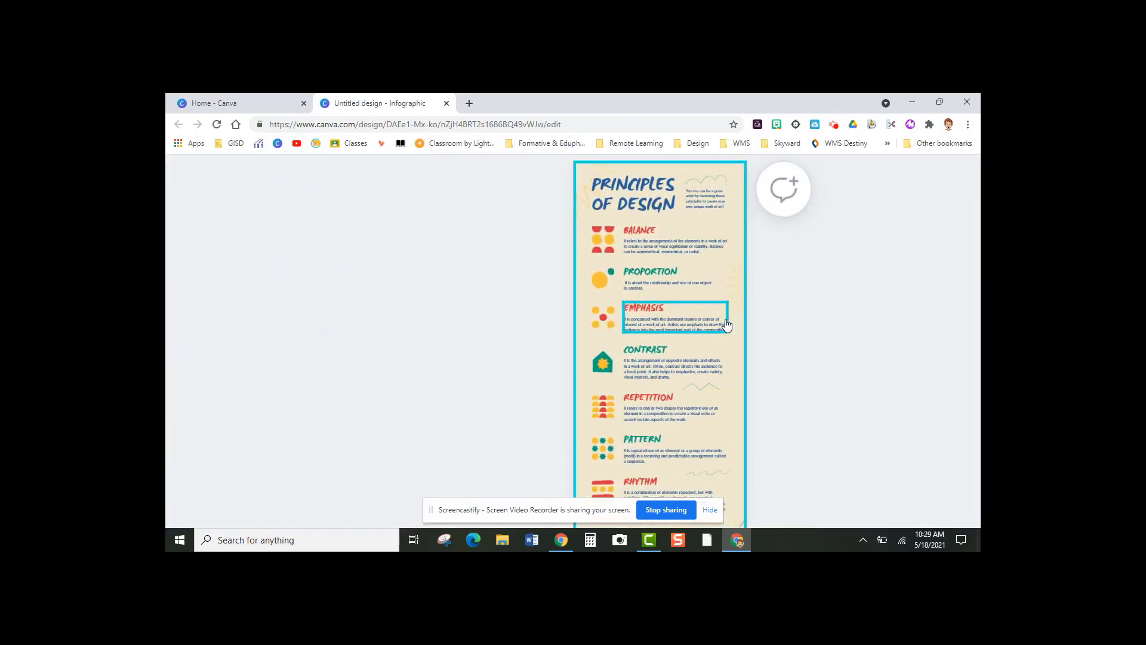
scroll(727, 324, "up", 2)
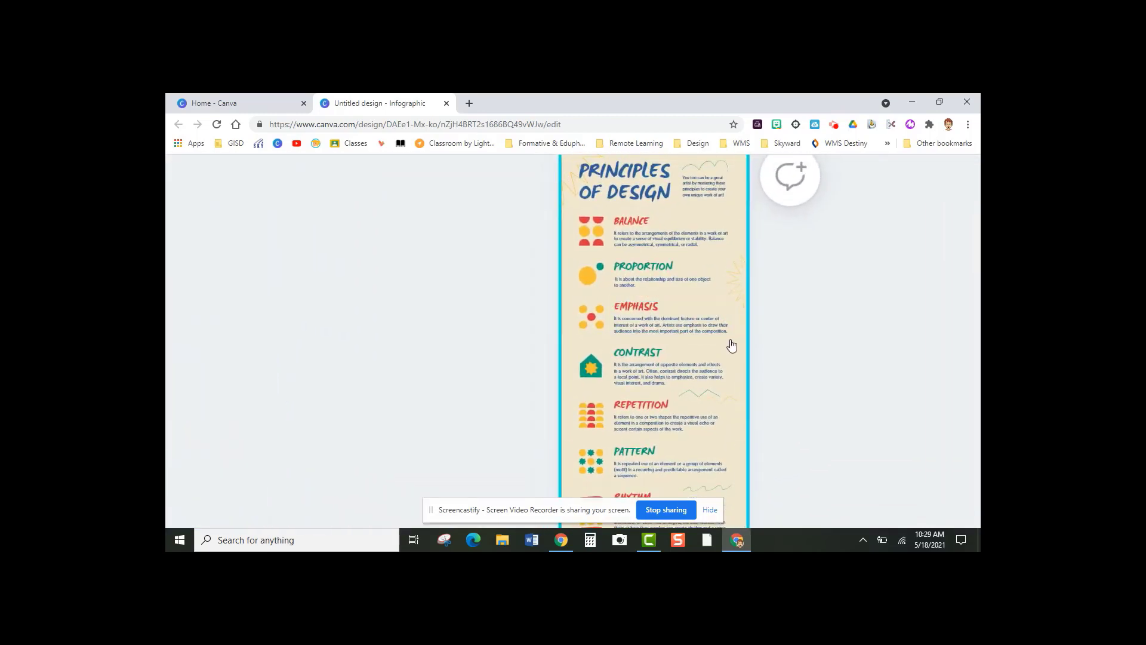
scroll(440, 332, "up", 1)
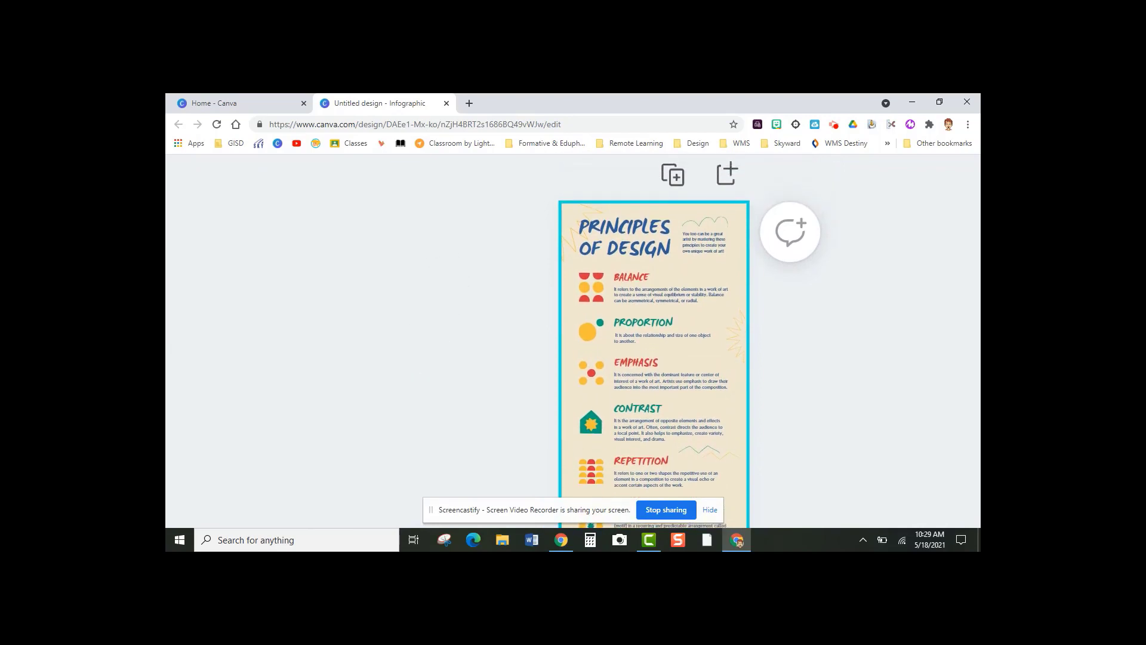
left_click(646, 233)
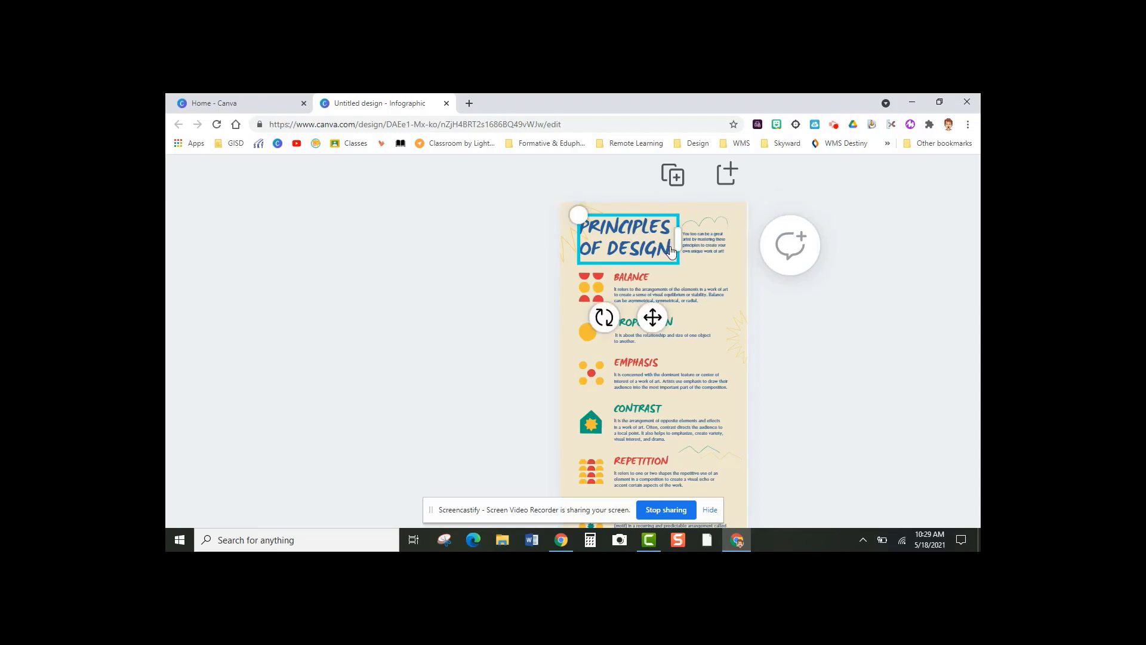
left_click(671, 246)
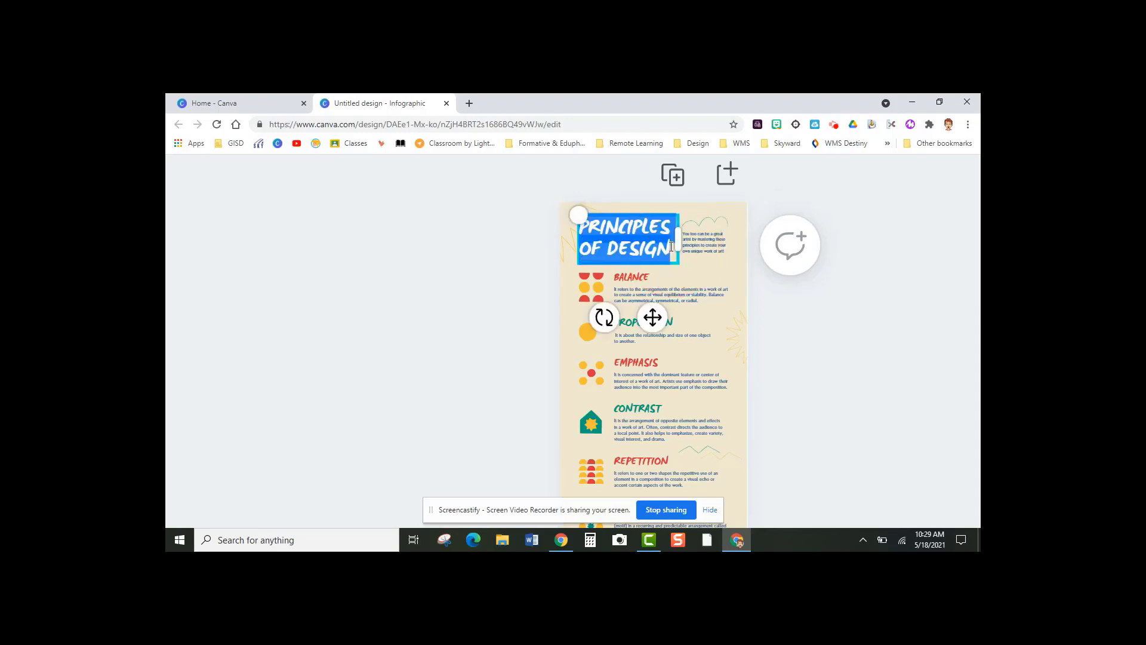
type("MRS. HEIL'S")
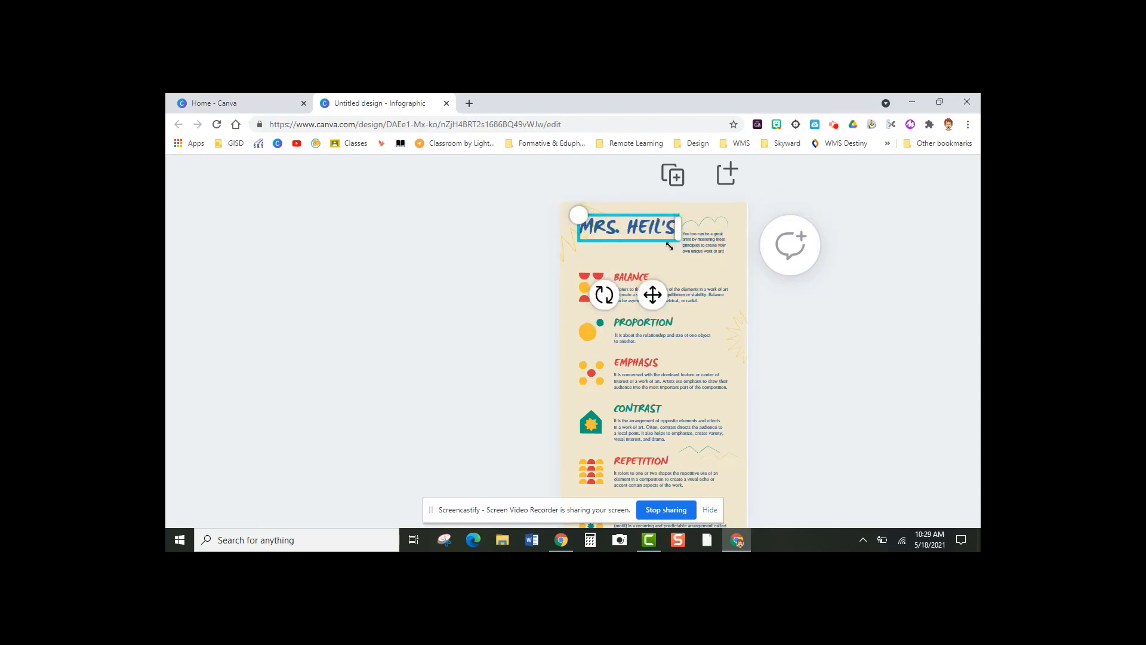
type(" CLASSROOM")
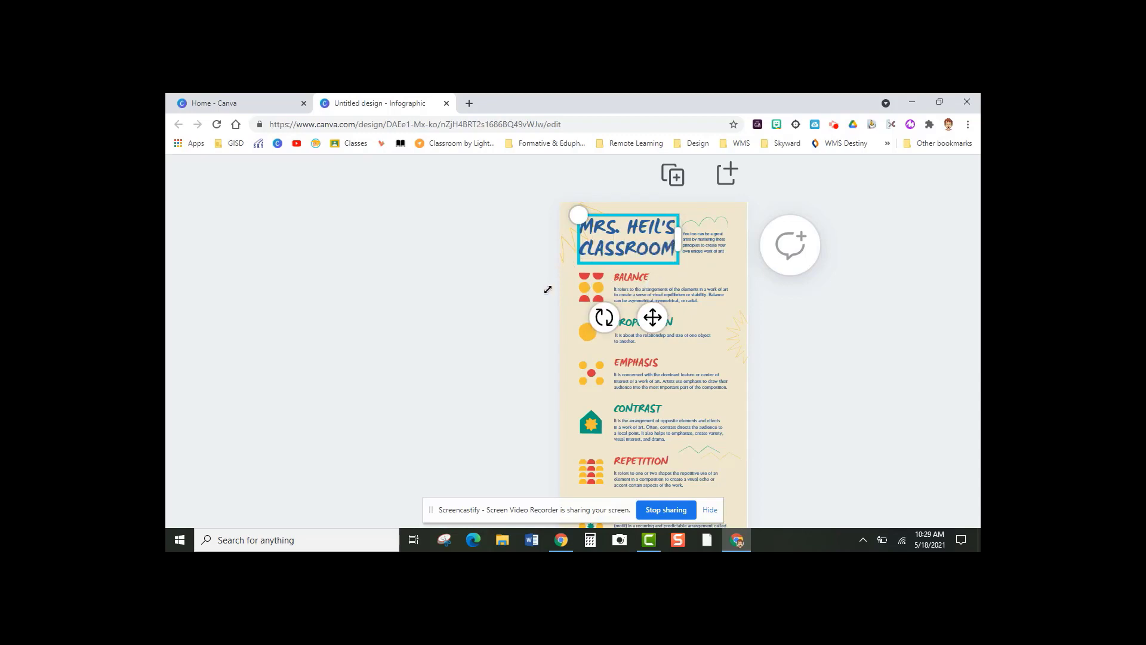
Step: Delete the red and yellow shapes graphic beside the Balance heading
scroll(547, 290, "down", 5)
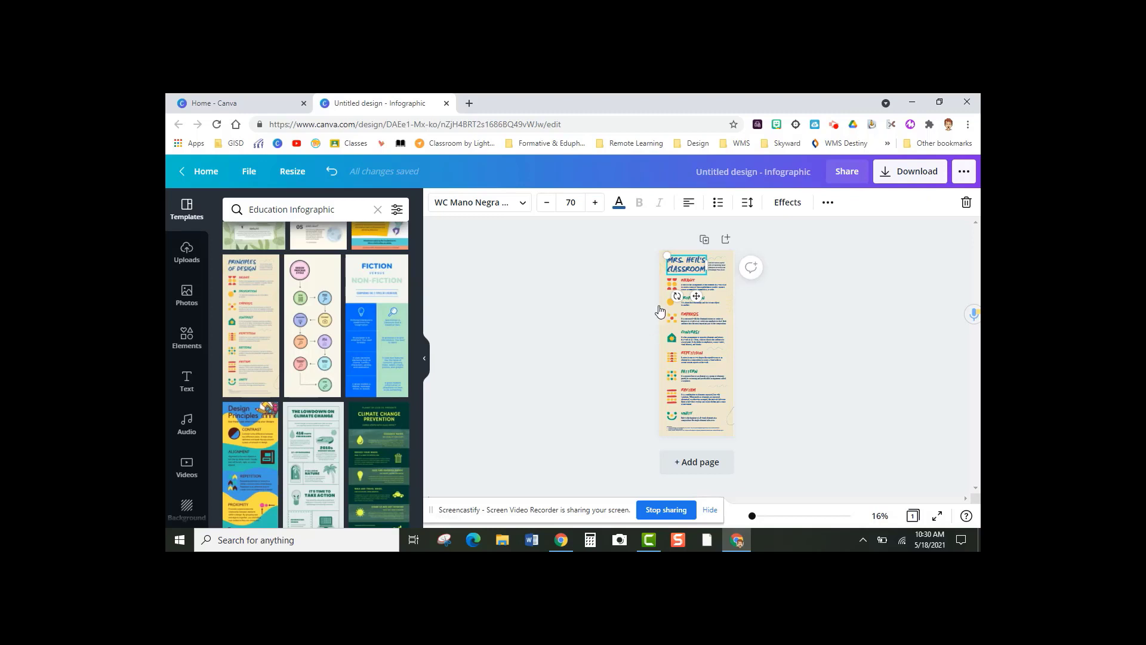
scroll(777, 340, "up", 5)
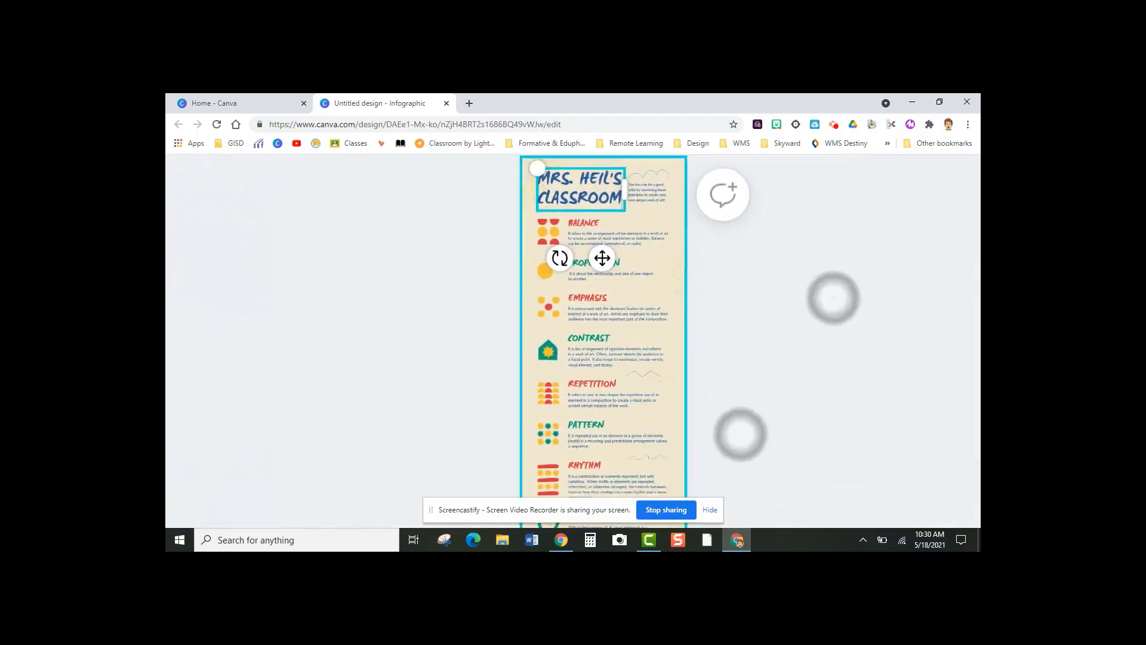
left_click(550, 239)
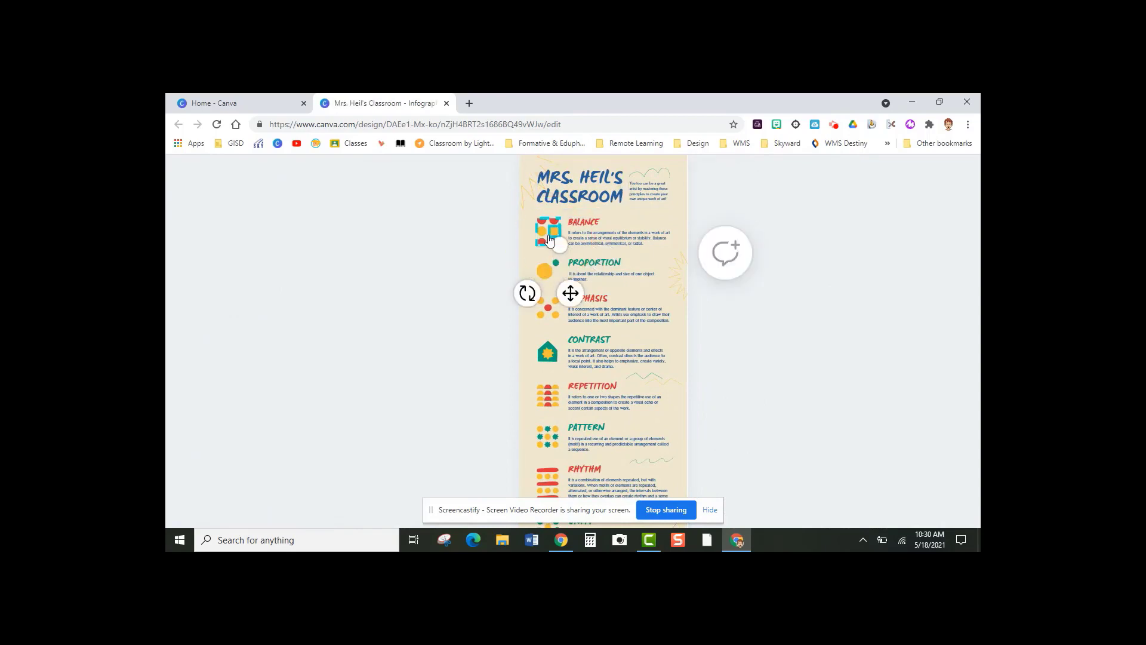
key("Delete")
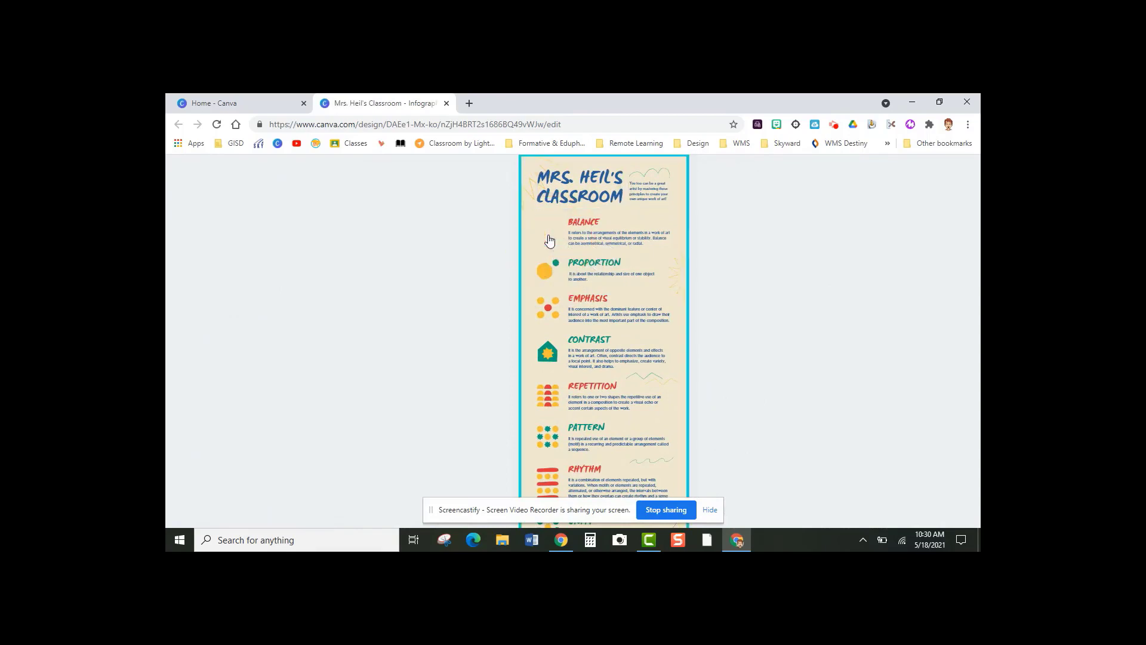
Step: Search the photo library for "pencil"
scroll(425, 269, "down", 5)
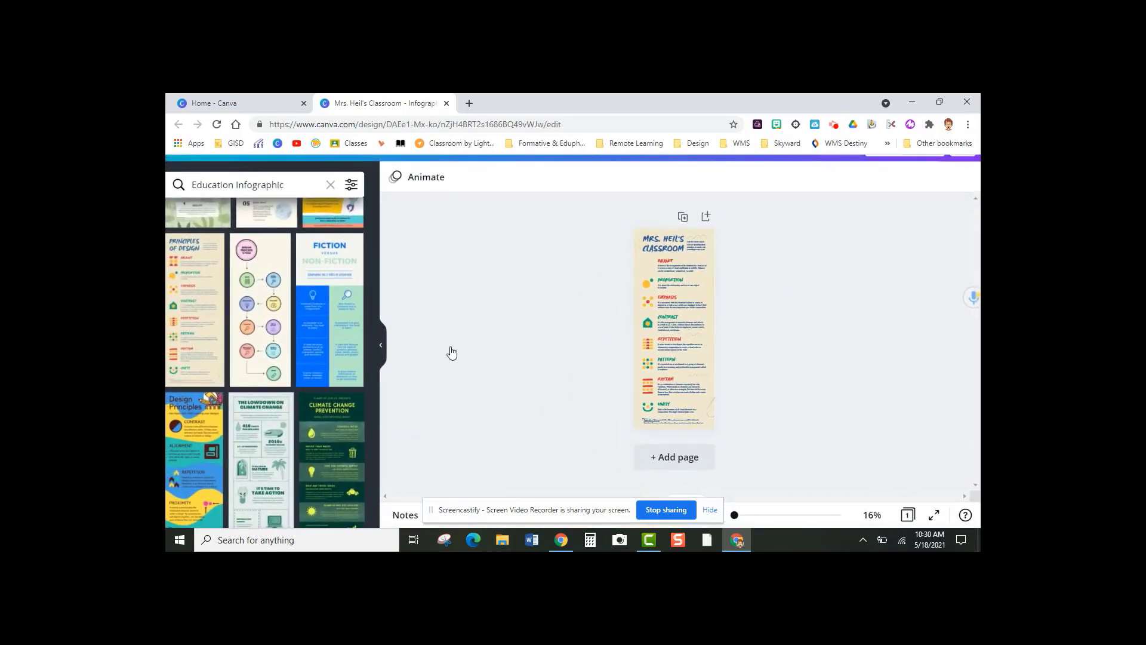
left_click(382, 346)
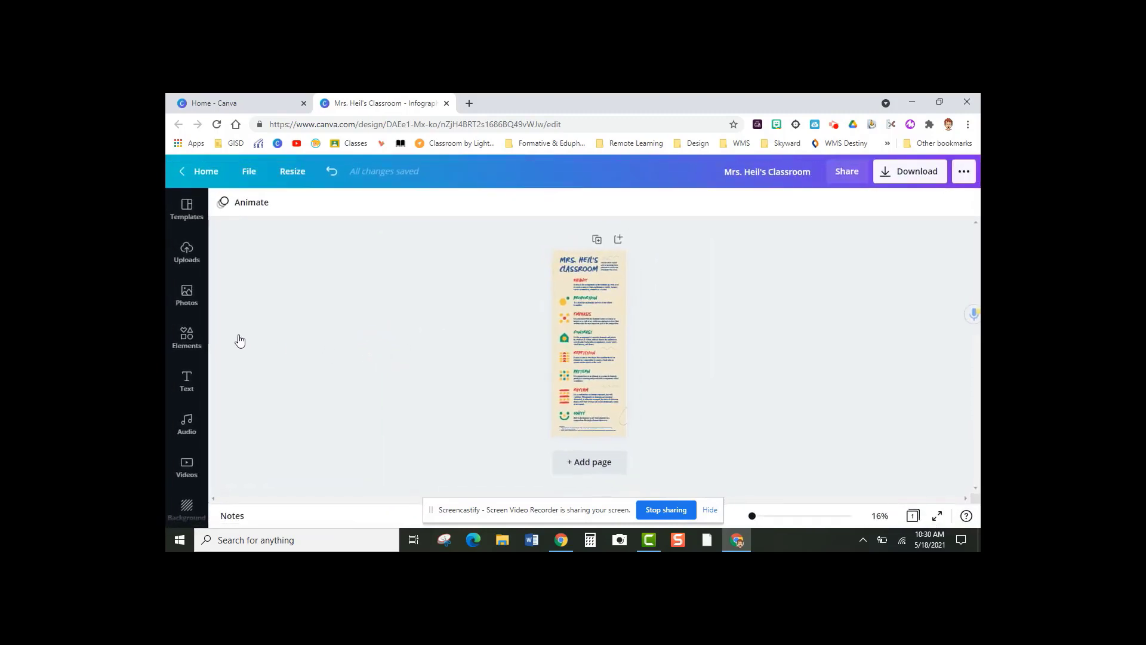
left_click(186, 295)
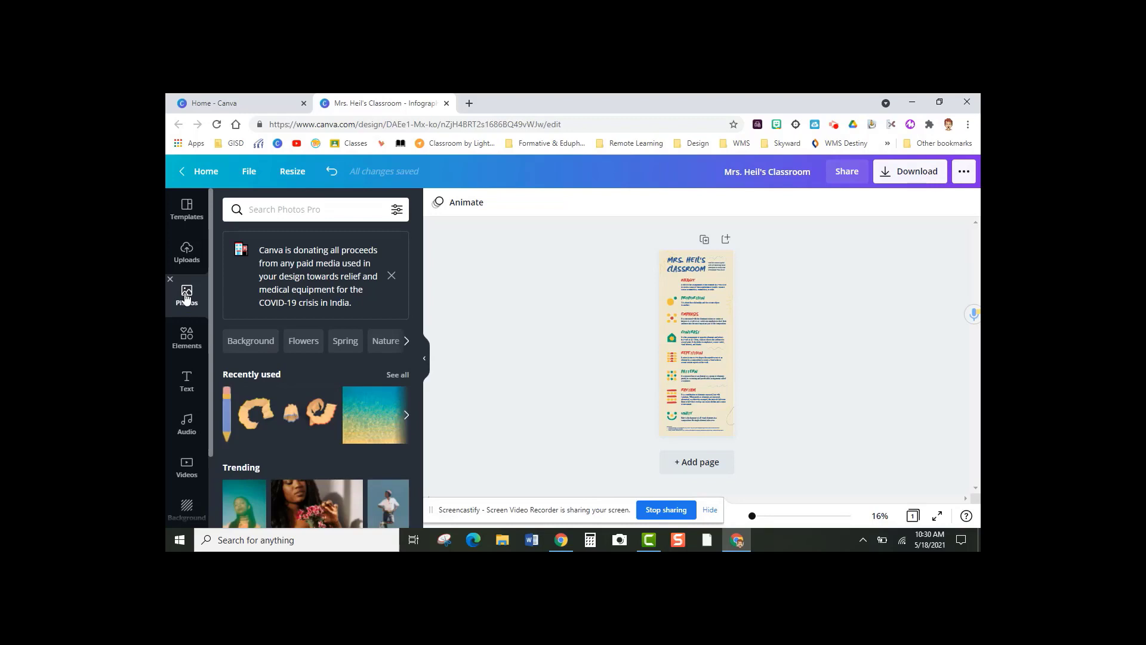
left_click(294, 208)
type("p")
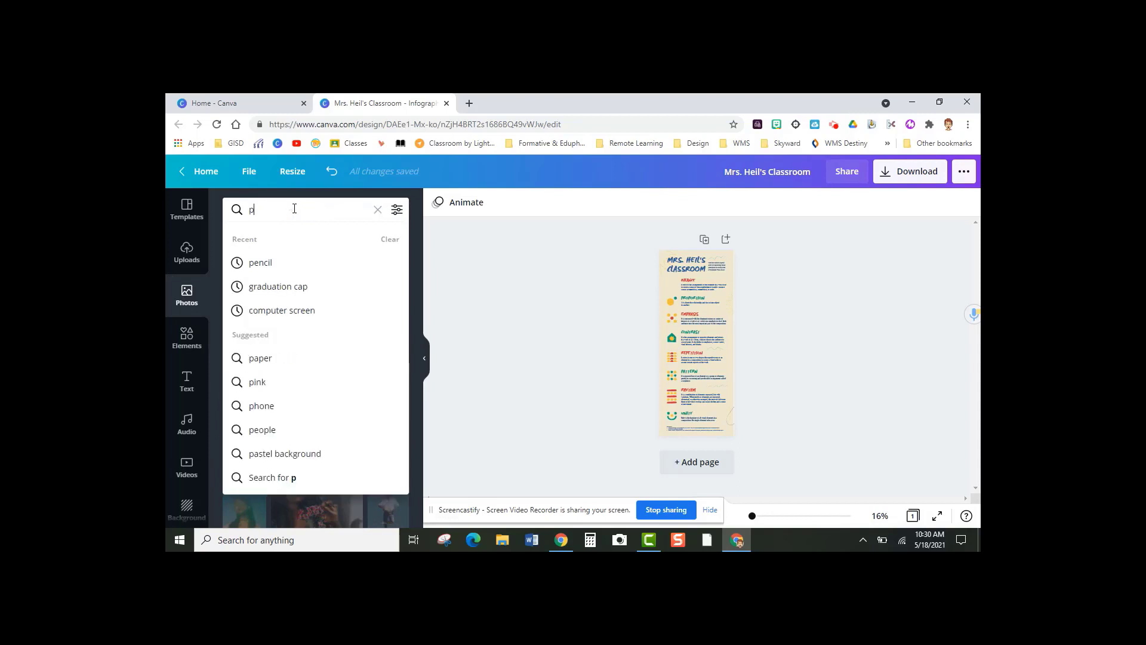
type("encil")
key("Return")
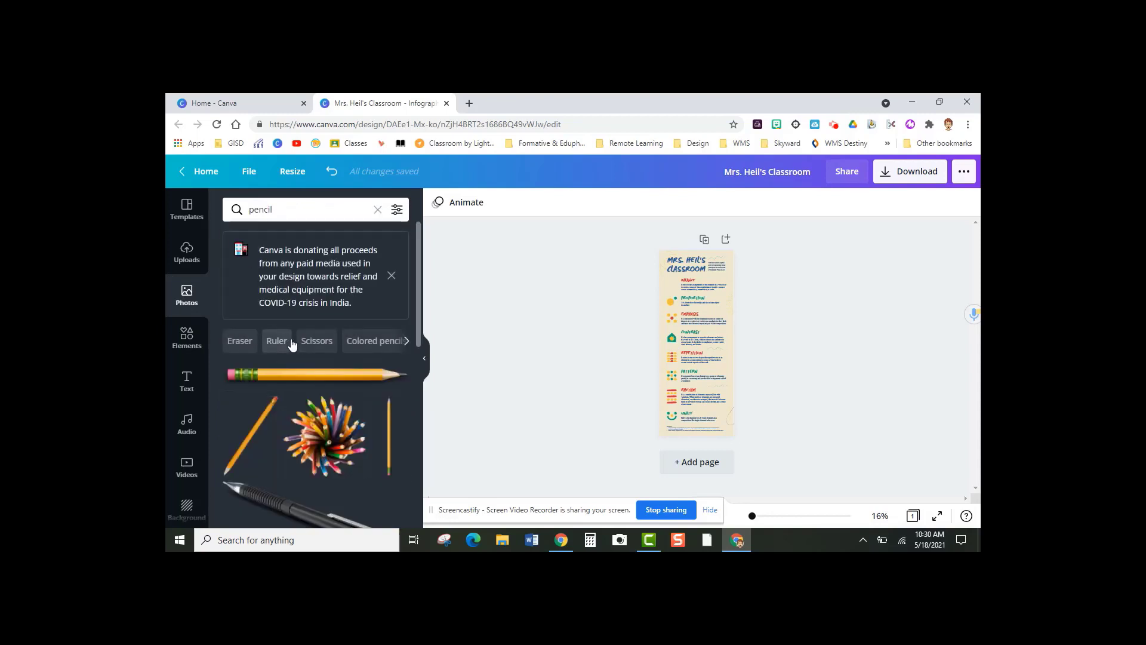
Step: Add the free photo of the upright blue pencil with a pink eraser to the infographic
scroll(278, 331, "down", 1)
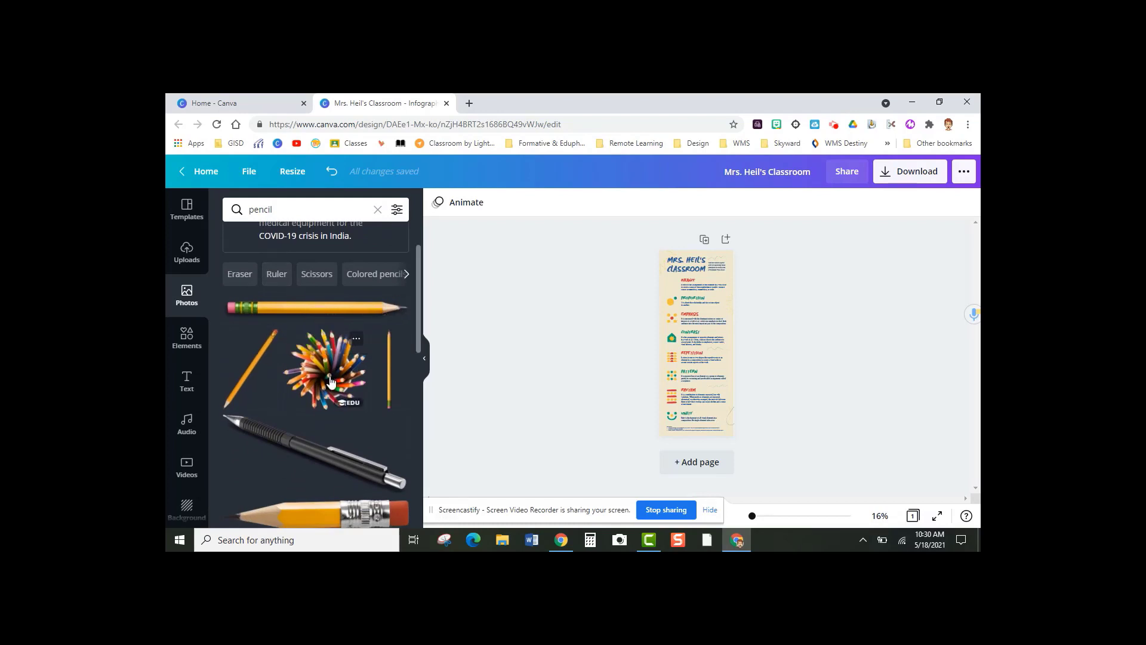
scroll(330, 382, "down", 3)
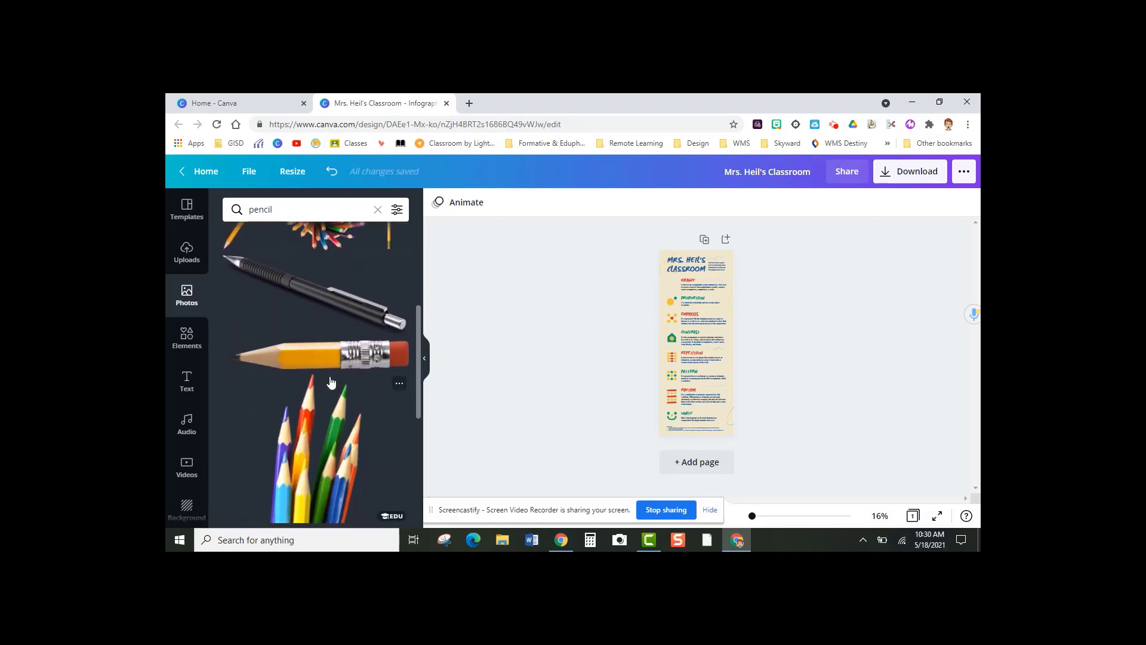
scroll(330, 382, "down", 5)
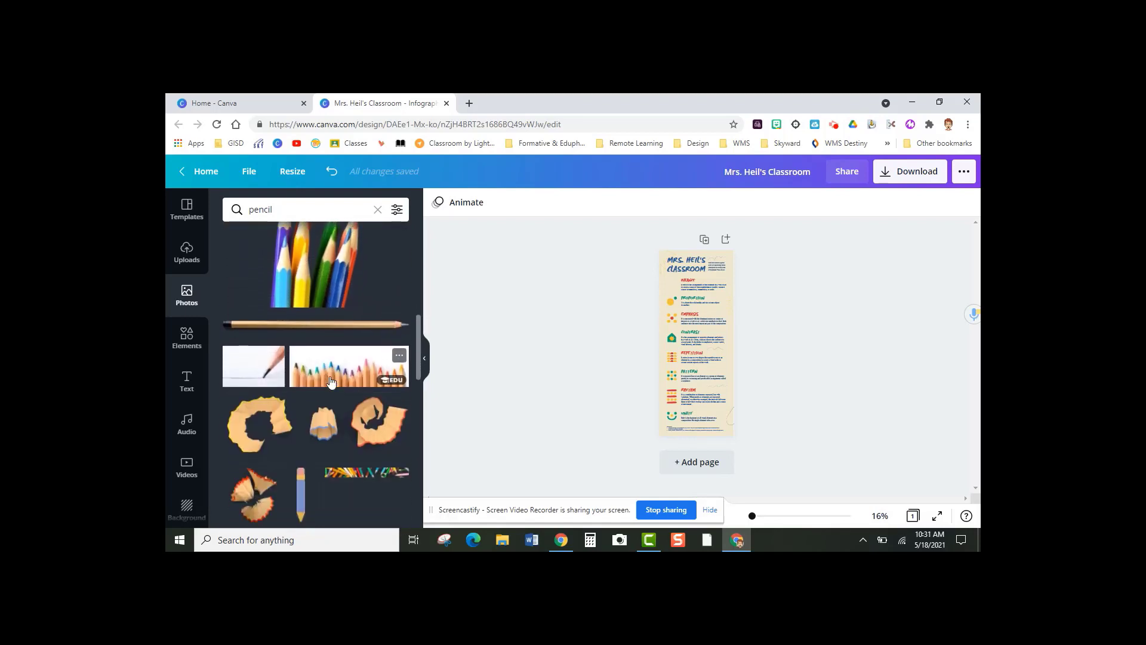
scroll(330, 382, "down", 3)
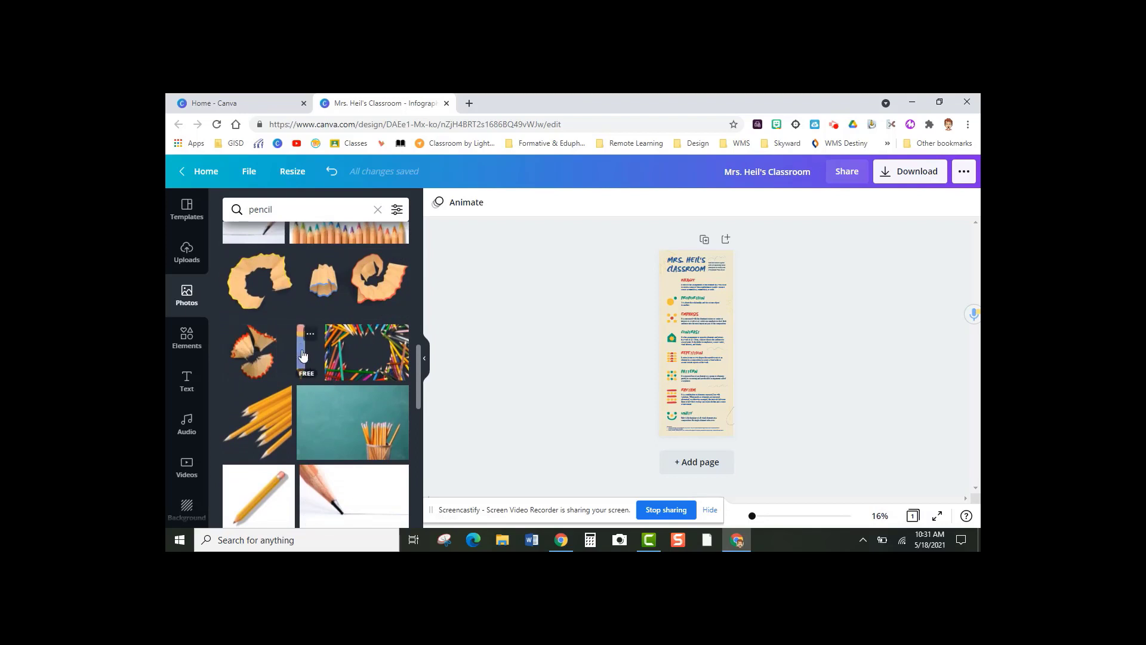
left_click(303, 352)
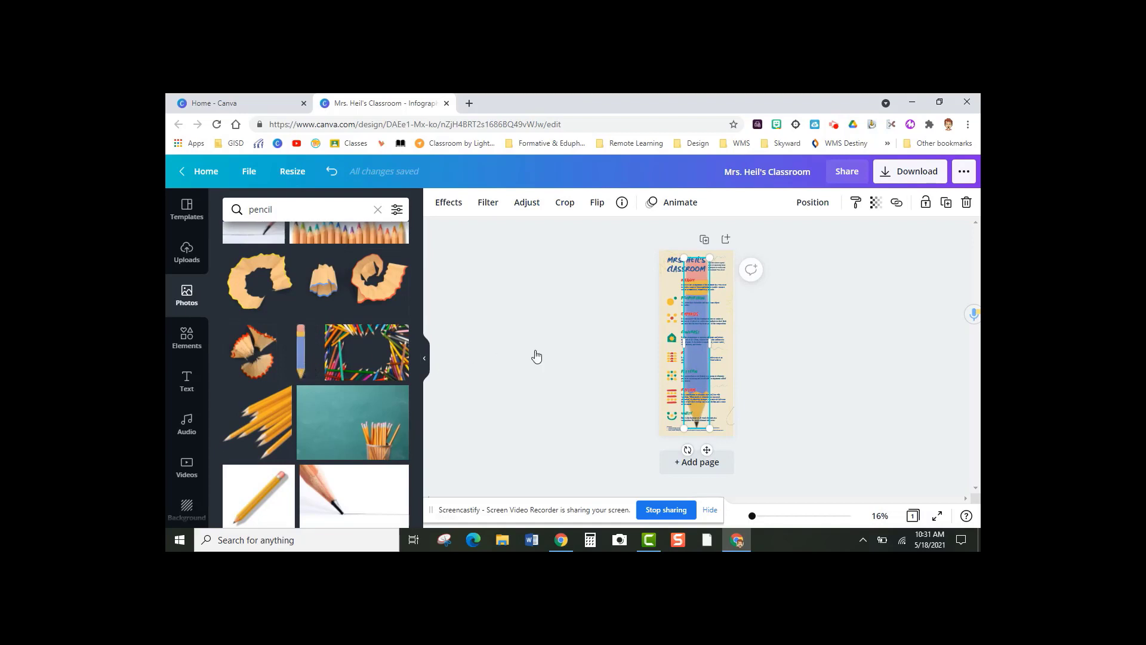
Step: Shrink the pencil photo to about one fifth of its inserted size, keeping it near the infographic's title
scroll(536, 351, "up", 3)
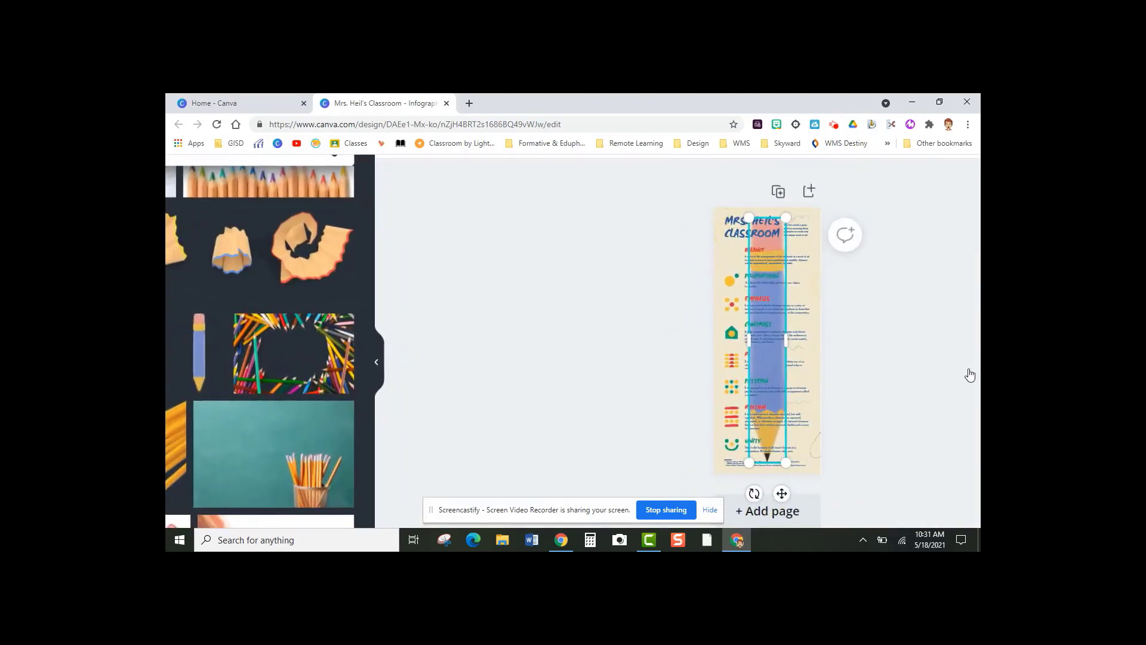
left_click_drag(540, 431, 425, 432)
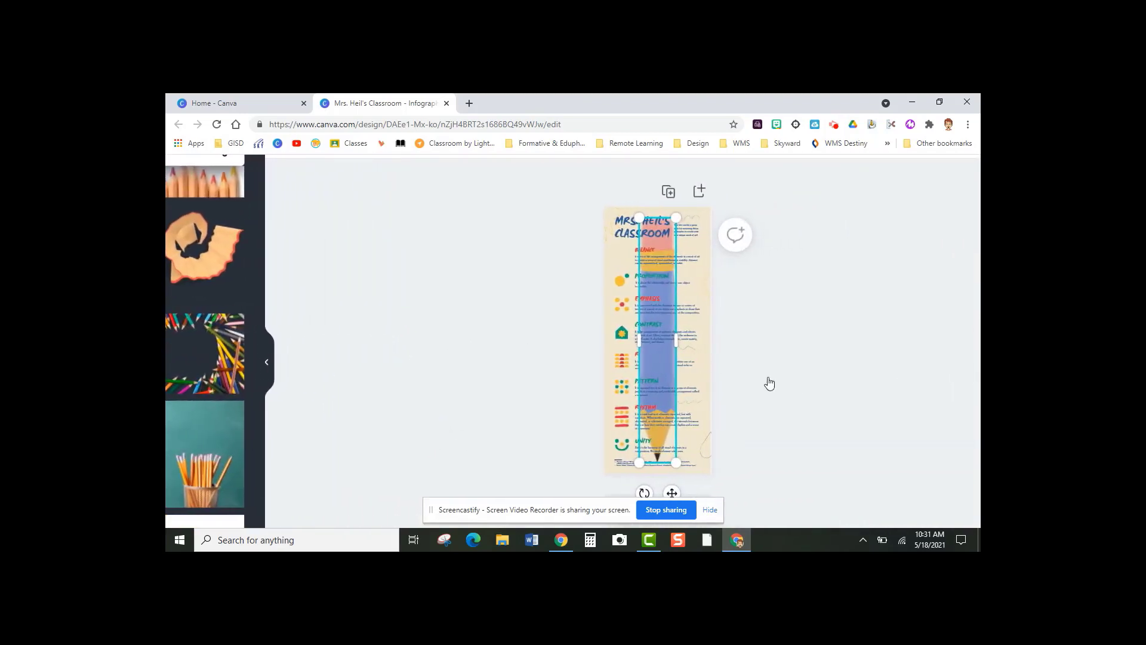
scroll(750, 367, "up", 3)
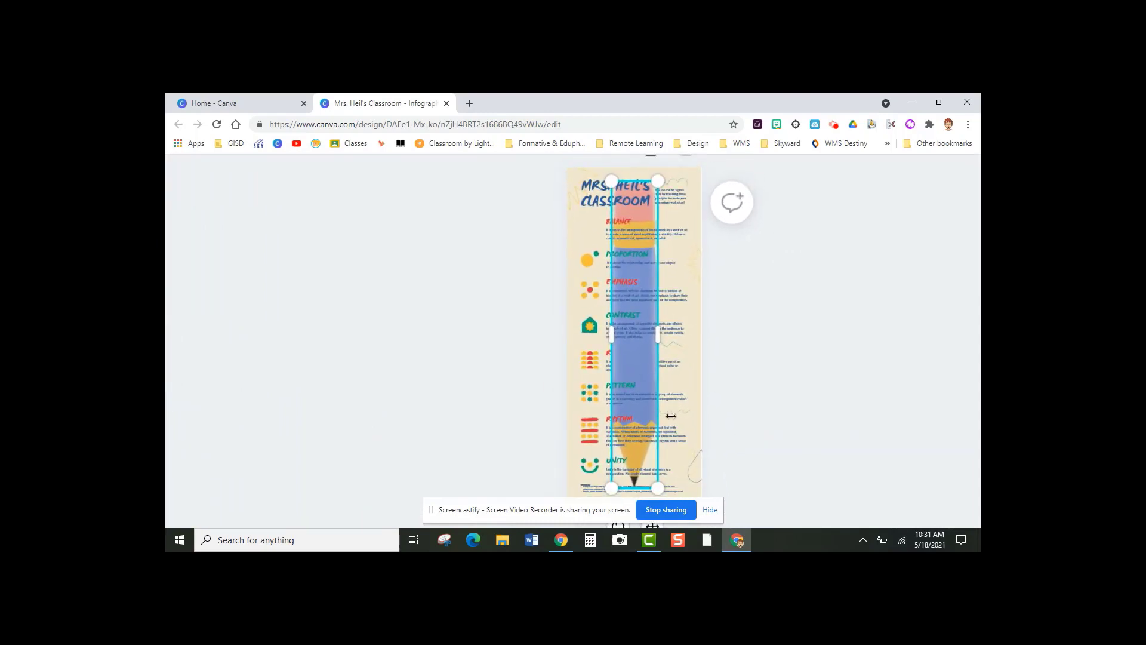
mouse_move(658, 488)
left_mouse_down()
mouse_move(640, 320)
mouse_move(606, 274)
mouse_move(621, 238)
mouse_move(581, 232)
mouse_move(613, 214)
left_mouse_up()
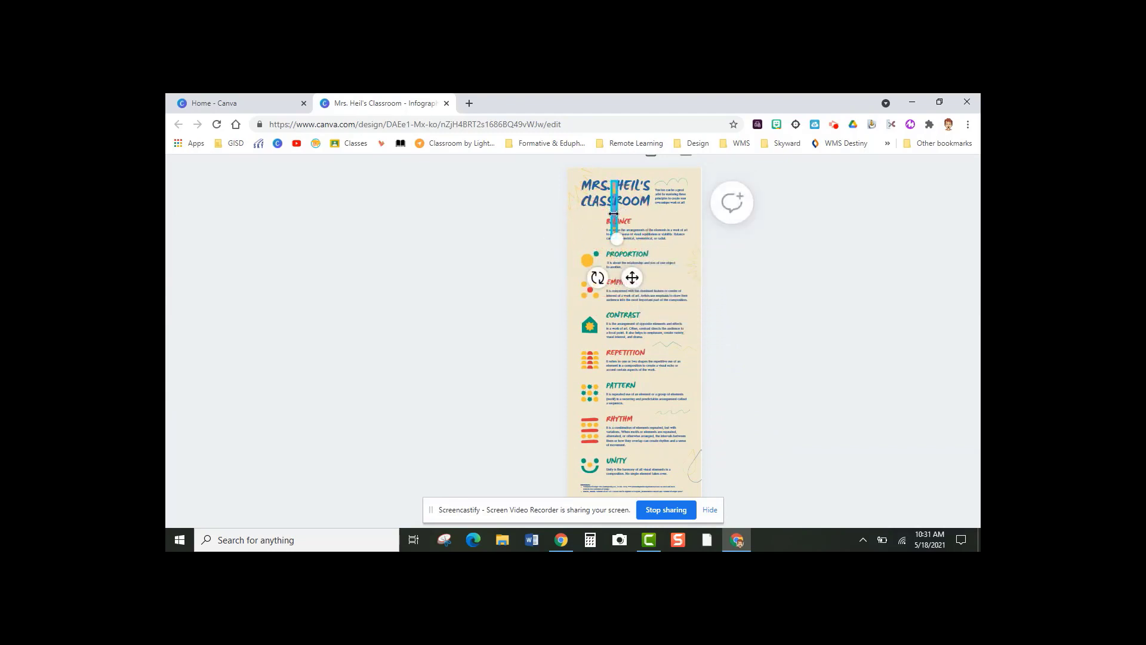
Step: Place the pencil in the empty spot beside the Balance heading and rotate it diagonally with its tip pointing up toward the heading
mouse_move(632, 278)
left_mouse_down()
mouse_move(591, 286)
mouse_move(609, 288)
left_mouse_up()
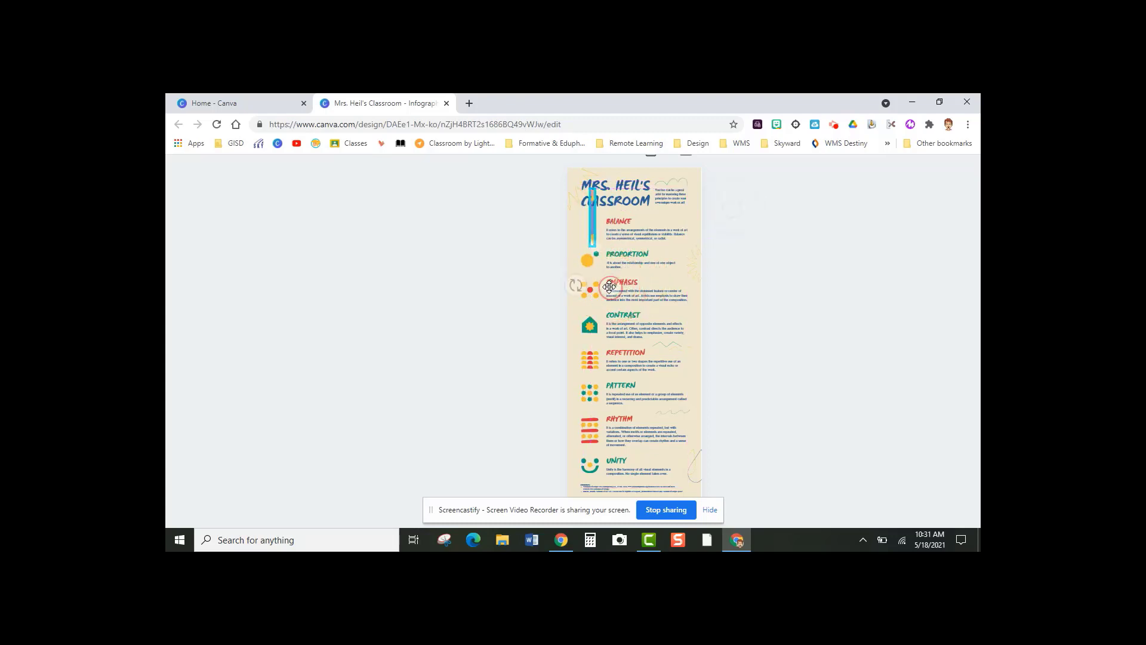
mouse_move(593, 213)
left_mouse_down()
mouse_move(591, 247)
mouse_move(589, 236)
left_mouse_up()
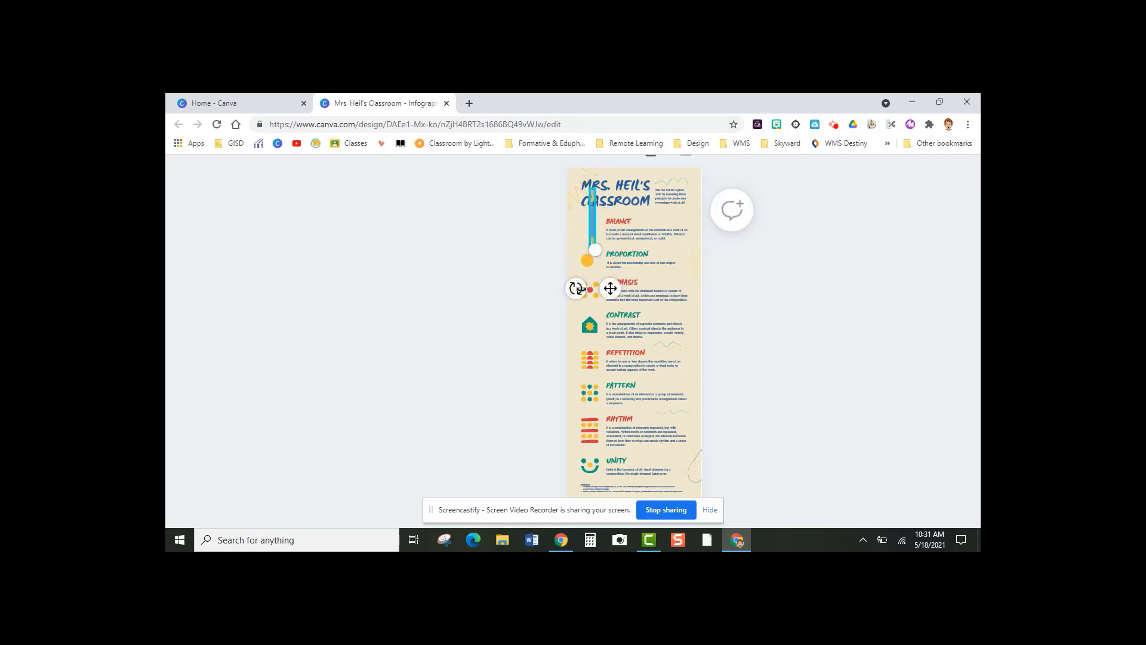
mouse_move(575, 288)
left_mouse_down()
mouse_move(615, 277)
mouse_move(627, 251)
mouse_move(637, 208)
mouse_move(608, 192)
mouse_move(609, 169)
left_mouse_up()
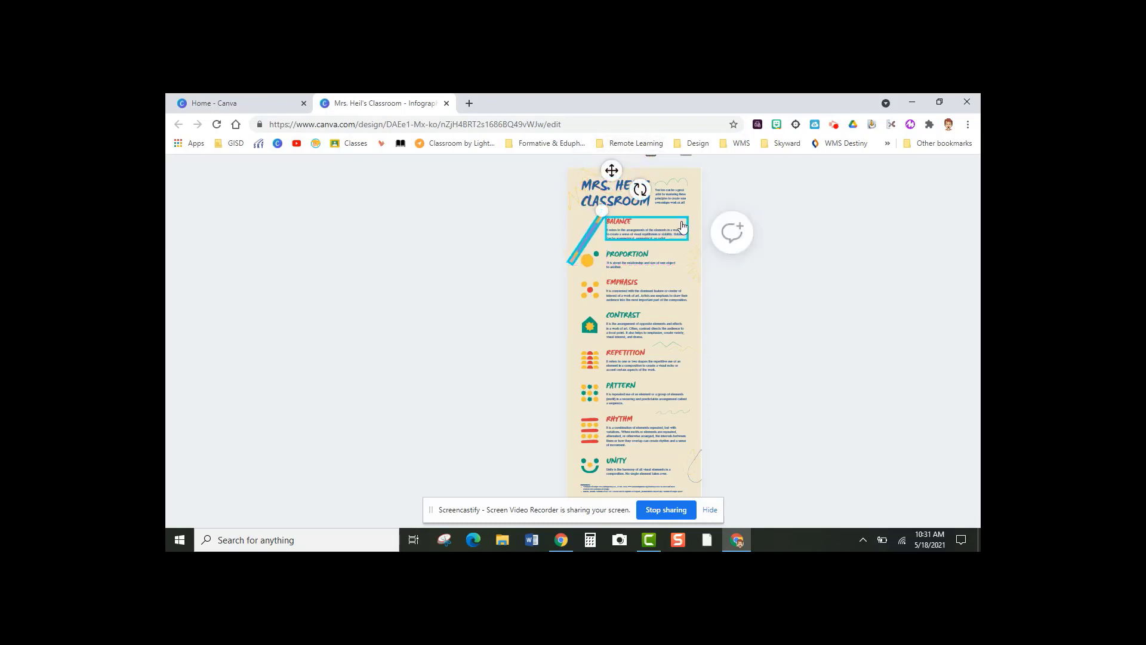
left_click(766, 316)
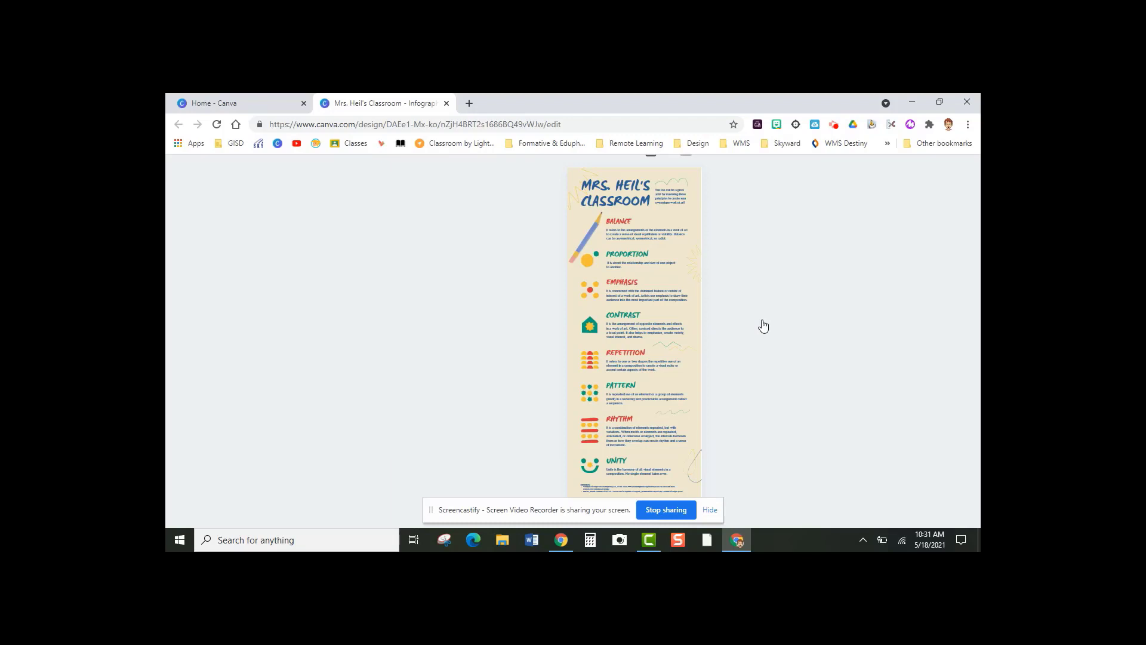
Step: Download the infographic as a PNG at size 1 and dismiss the download confirmation
scroll(754, 395, "down", 3)
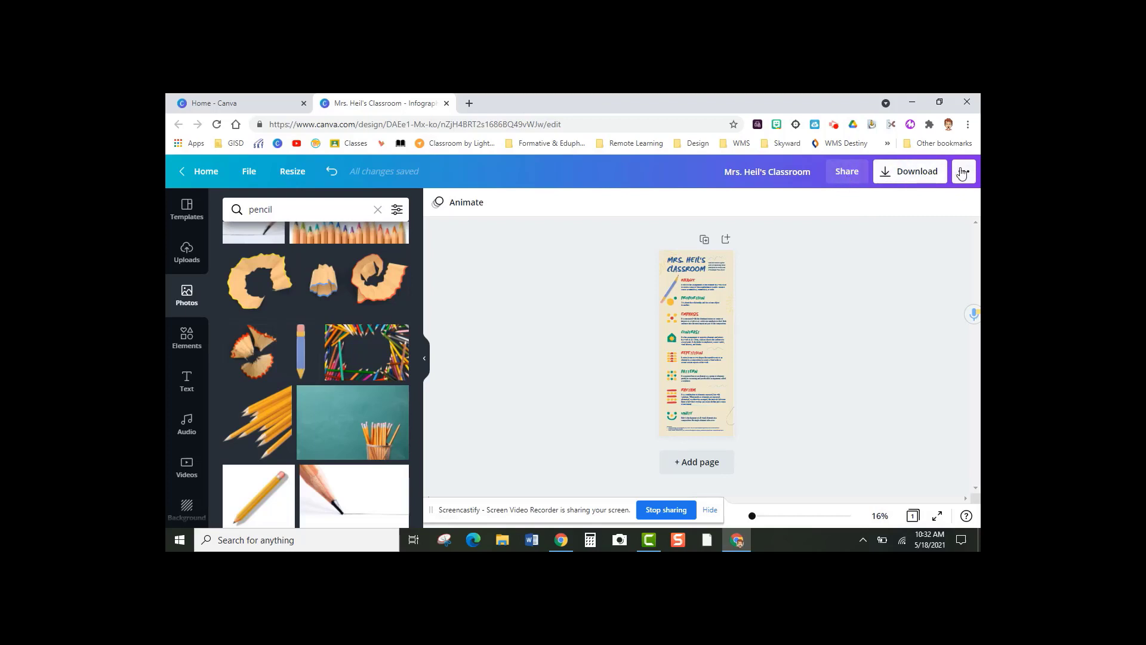
left_click(913, 179)
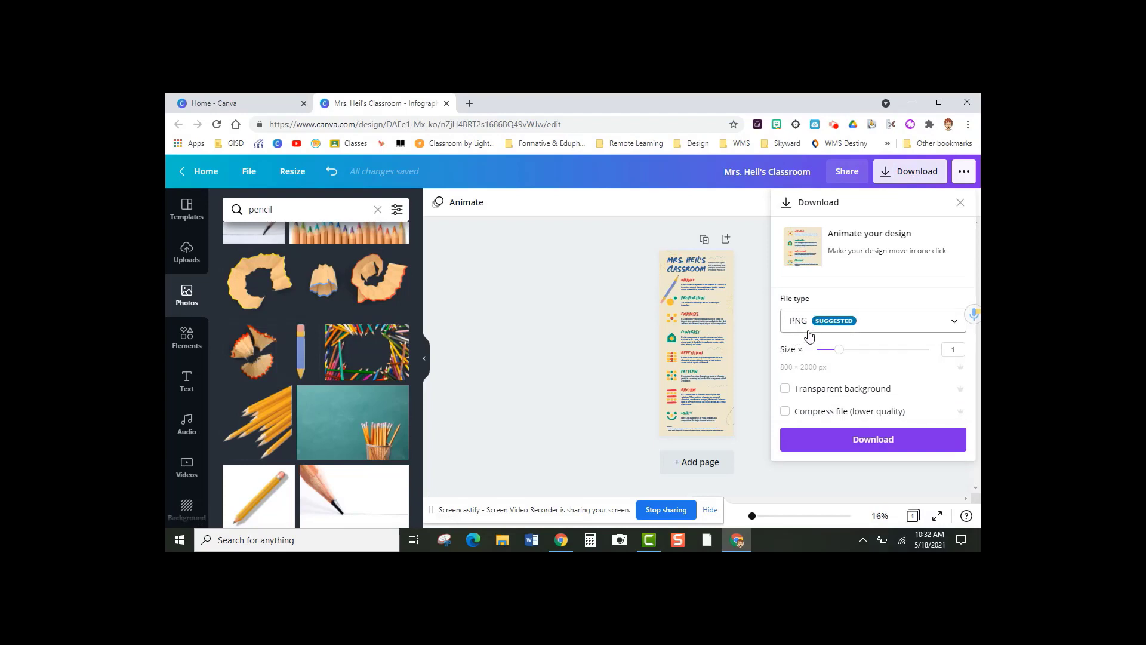
left_click(842, 445)
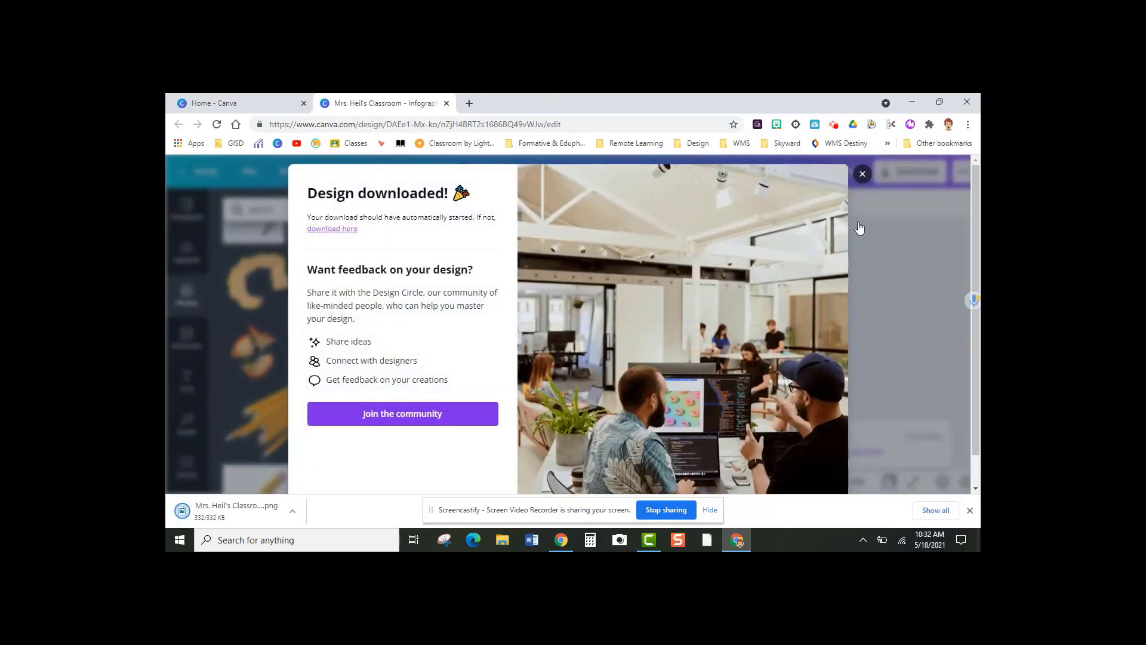
left_click(867, 174)
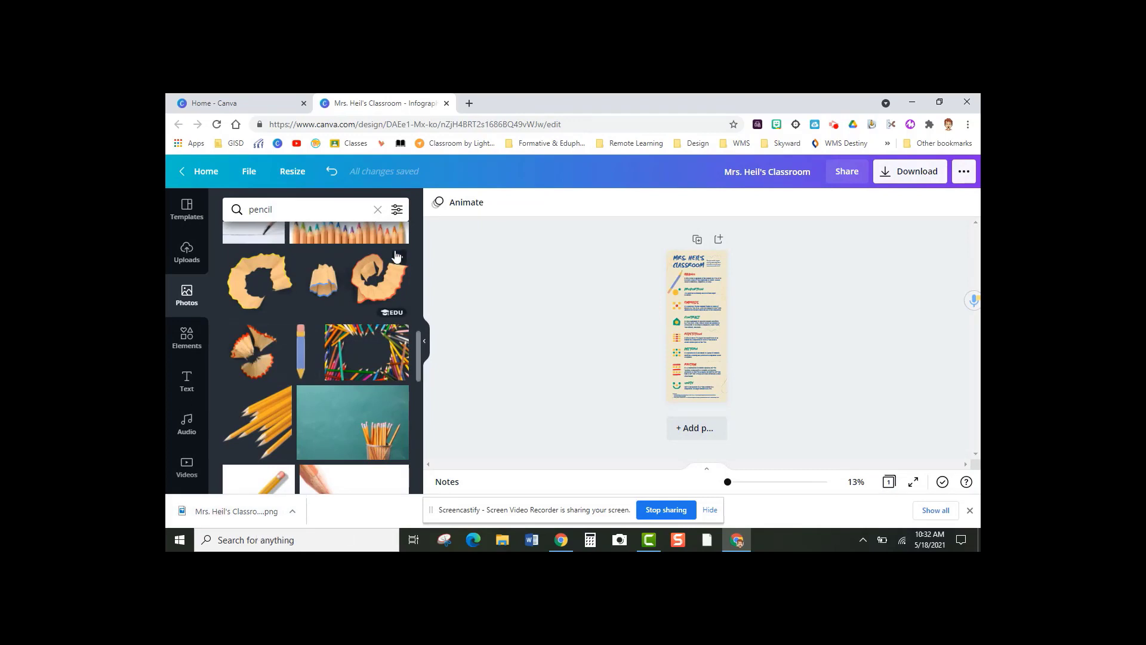
Step: Switch to Google Classroom in a new browser tab and show the classwork of the "Organize Your Digital Self" class
left_click(470, 105)
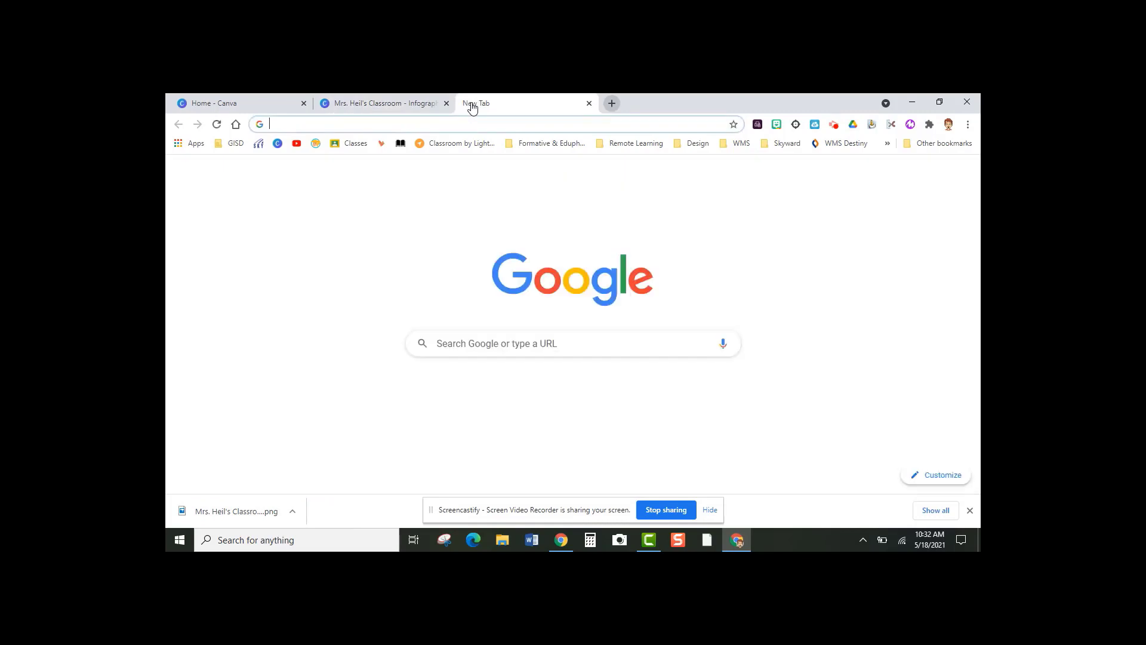
left_click(347, 145)
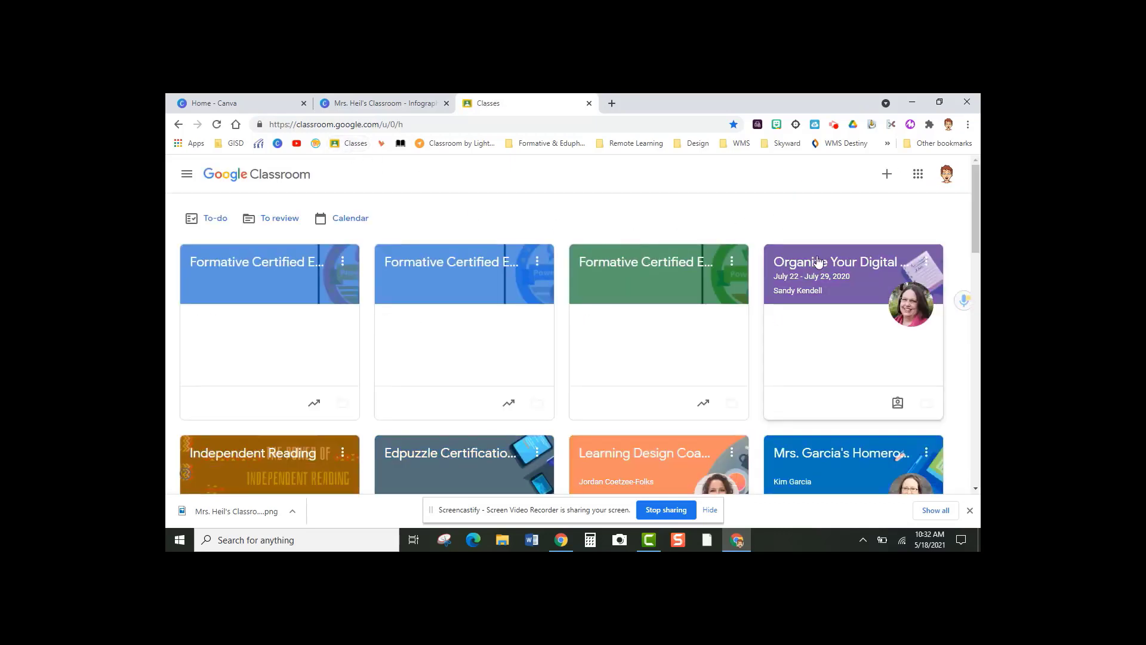
left_click(817, 263)
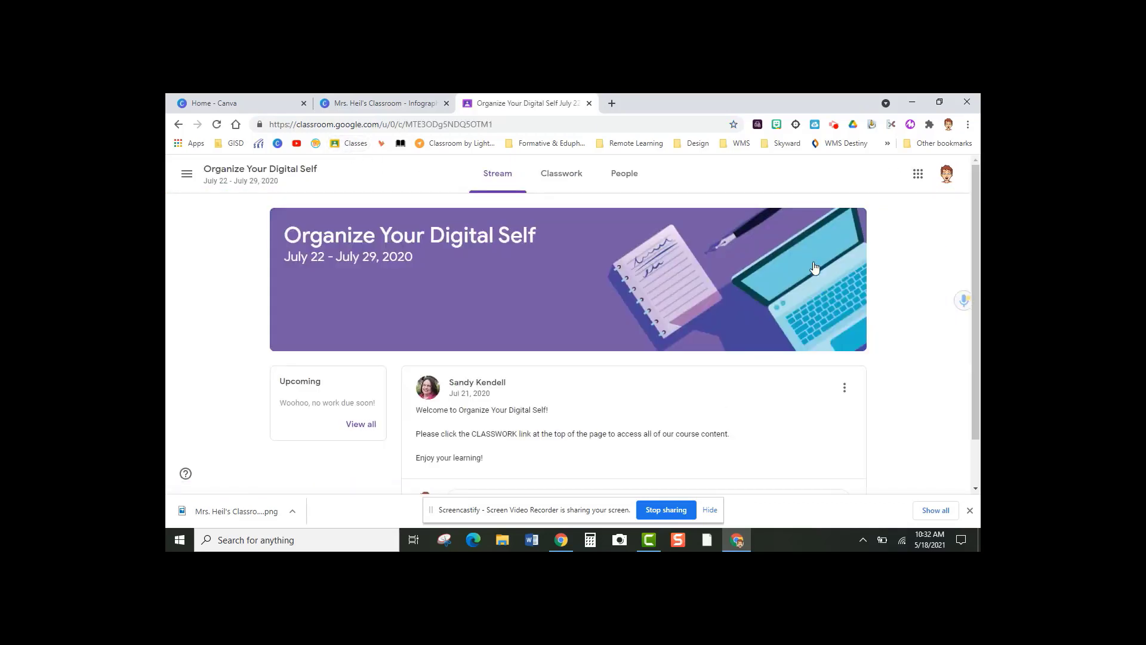
left_click(552, 186)
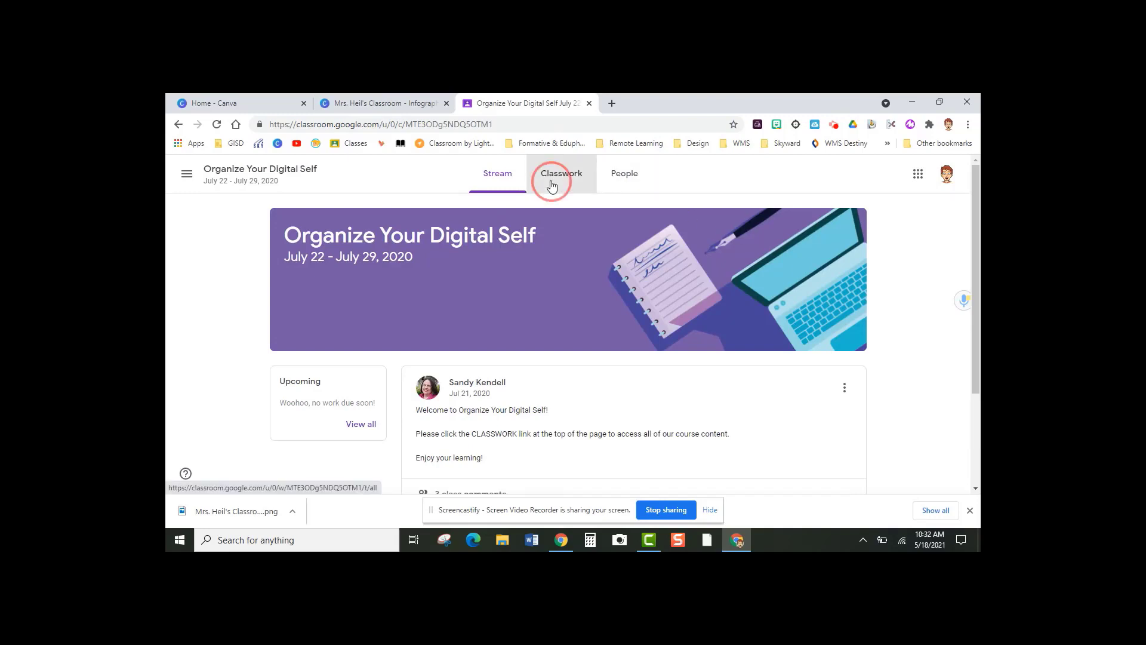
Step: Open the full details of the "ASSIGNMENT: Show off Your Bookmarks Bar" assignment
scroll(560, 308, "down", 1)
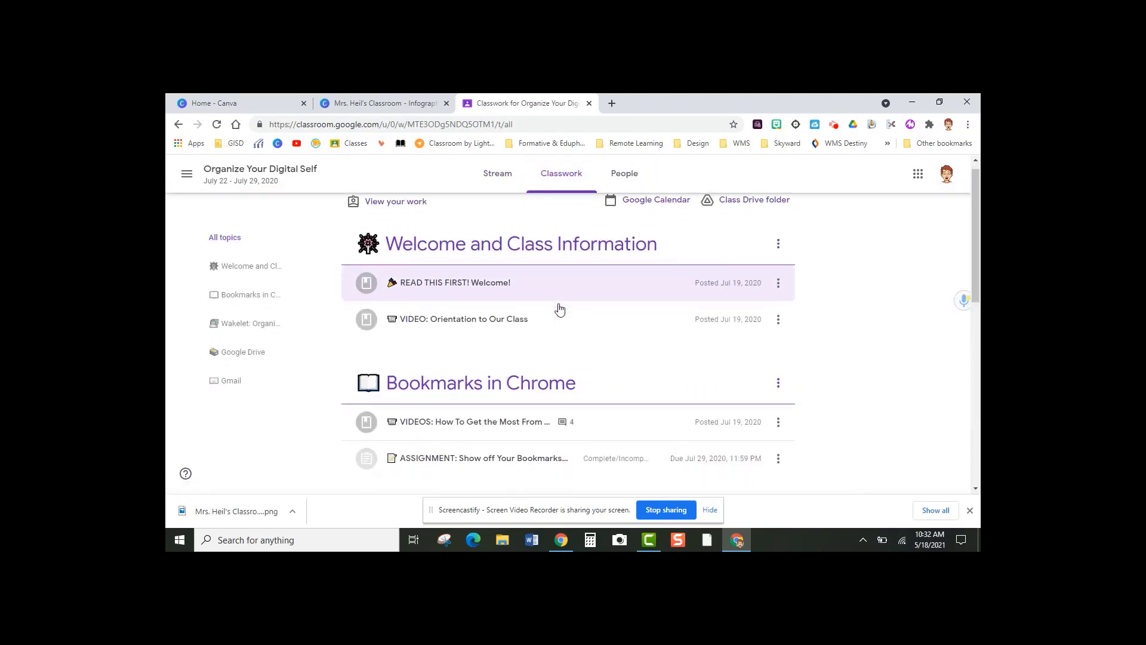
scroll(560, 309, "down", 3)
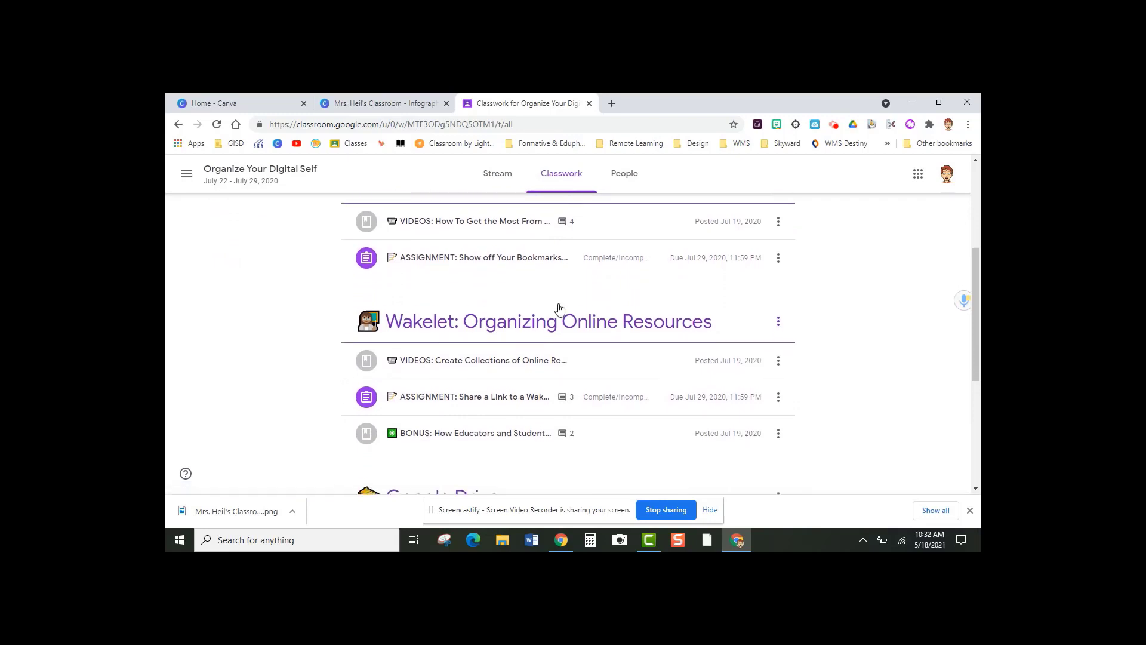
left_click(434, 236)
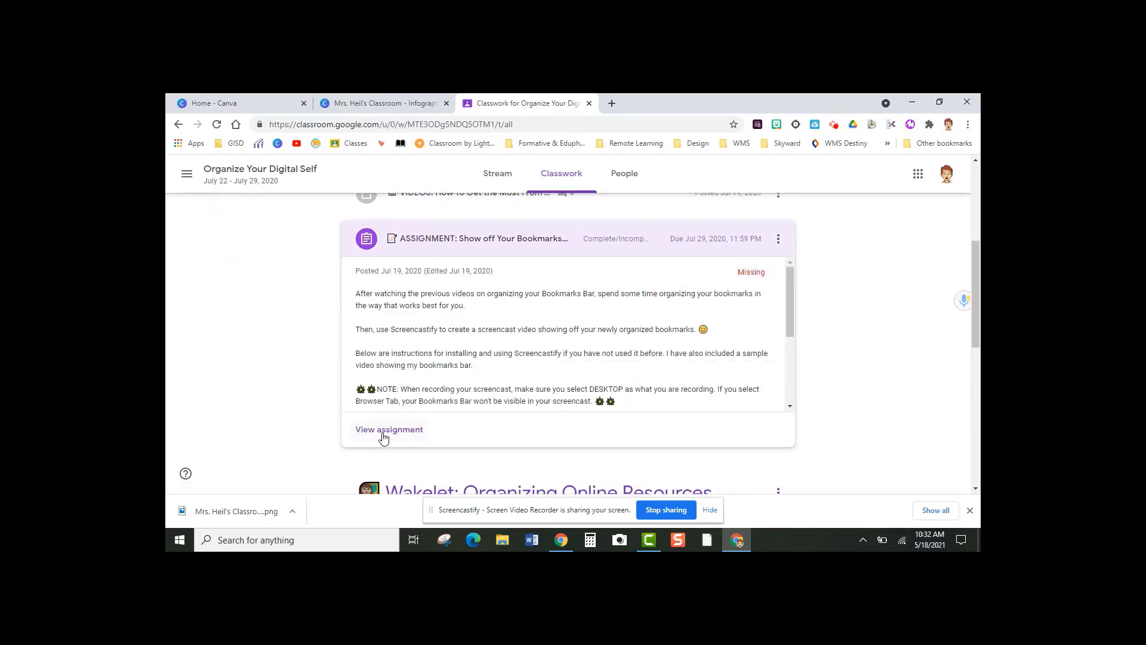
left_click(386, 432)
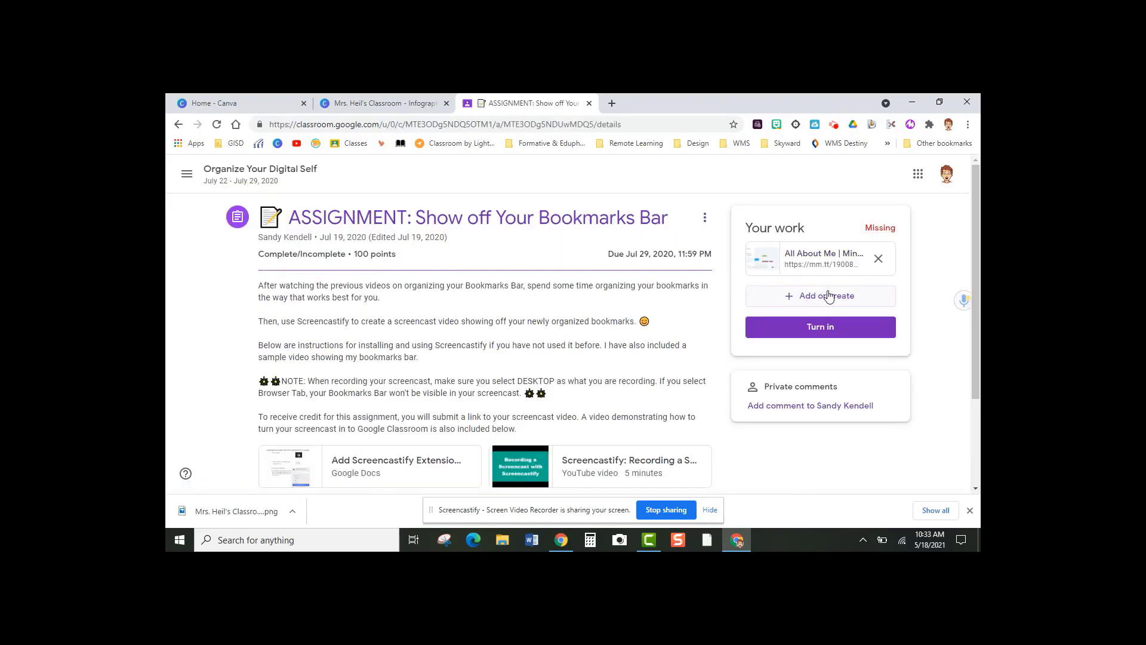
Step: Upload the downloaded infographic PNG as a file attachment to the assignment's work
left_click(809, 303)
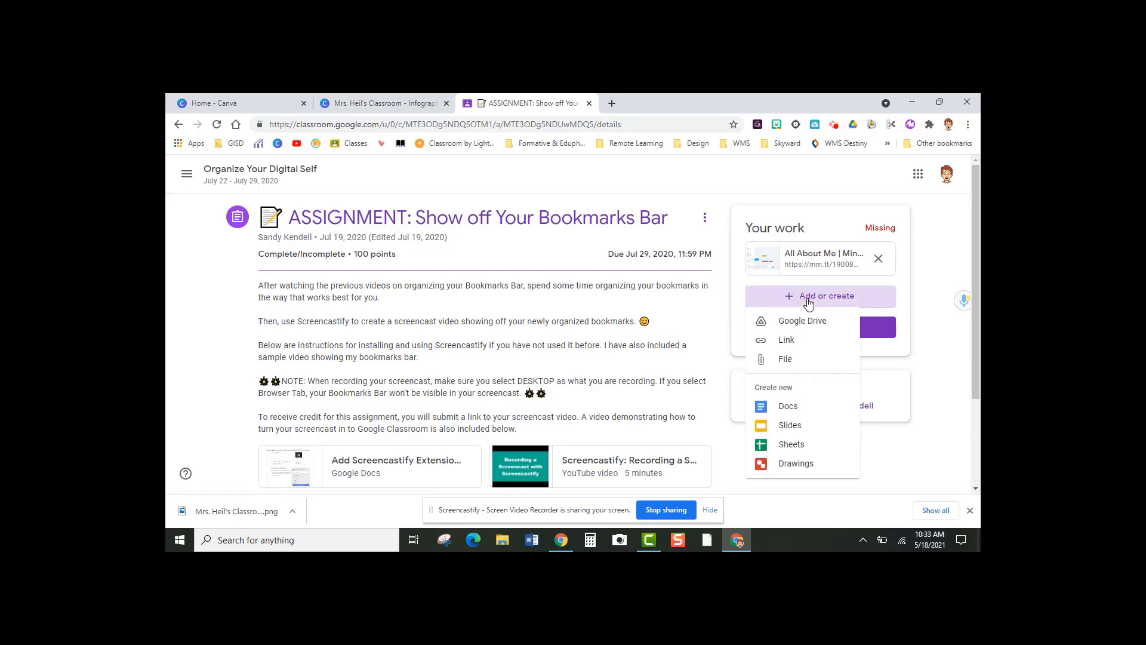
left_click(797, 364)
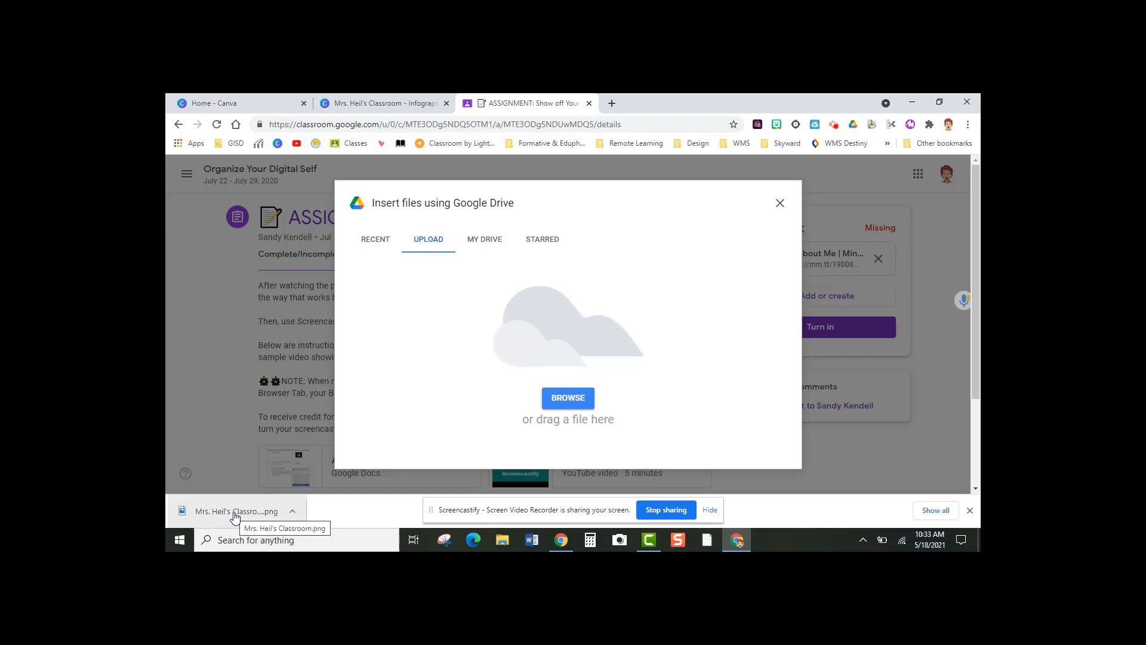
left_click_drag(234, 517, 586, 351)
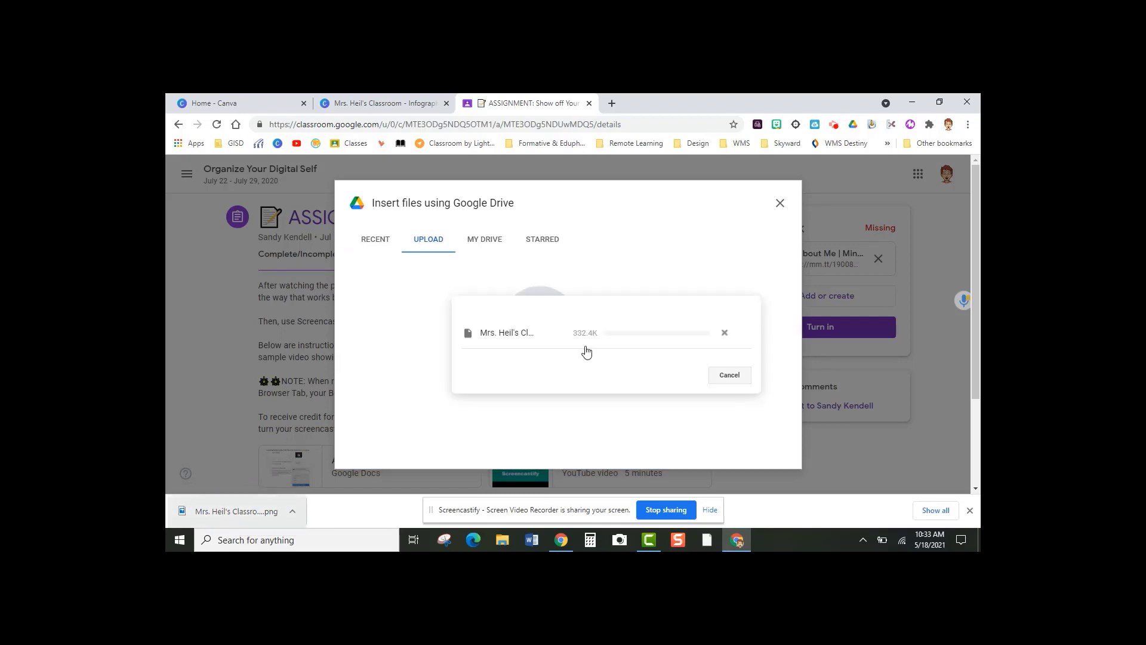